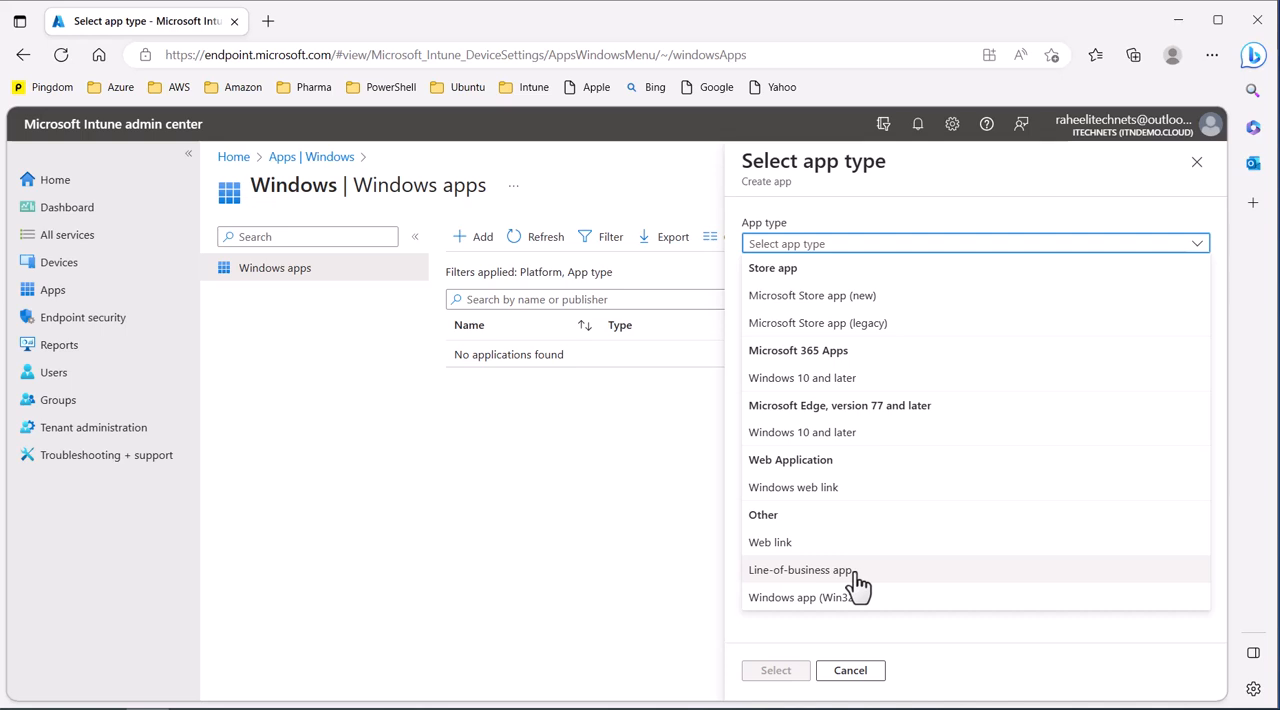
Step: Choose Line-of-business app as the app type and confirm the selection
{"action": "left_click", "coordinate": [853, 572]}
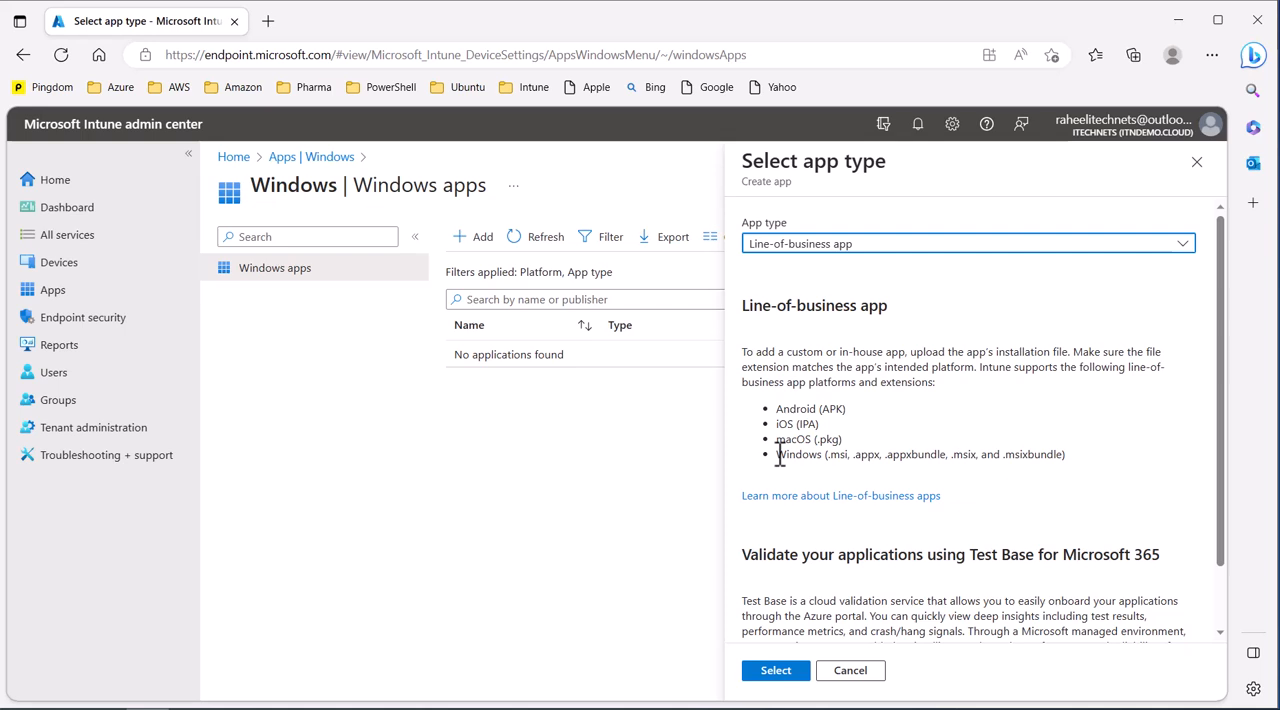
{"action": "left_click_drag", "start_coordinate": [779, 456], "coordinate": [1120, 466]}
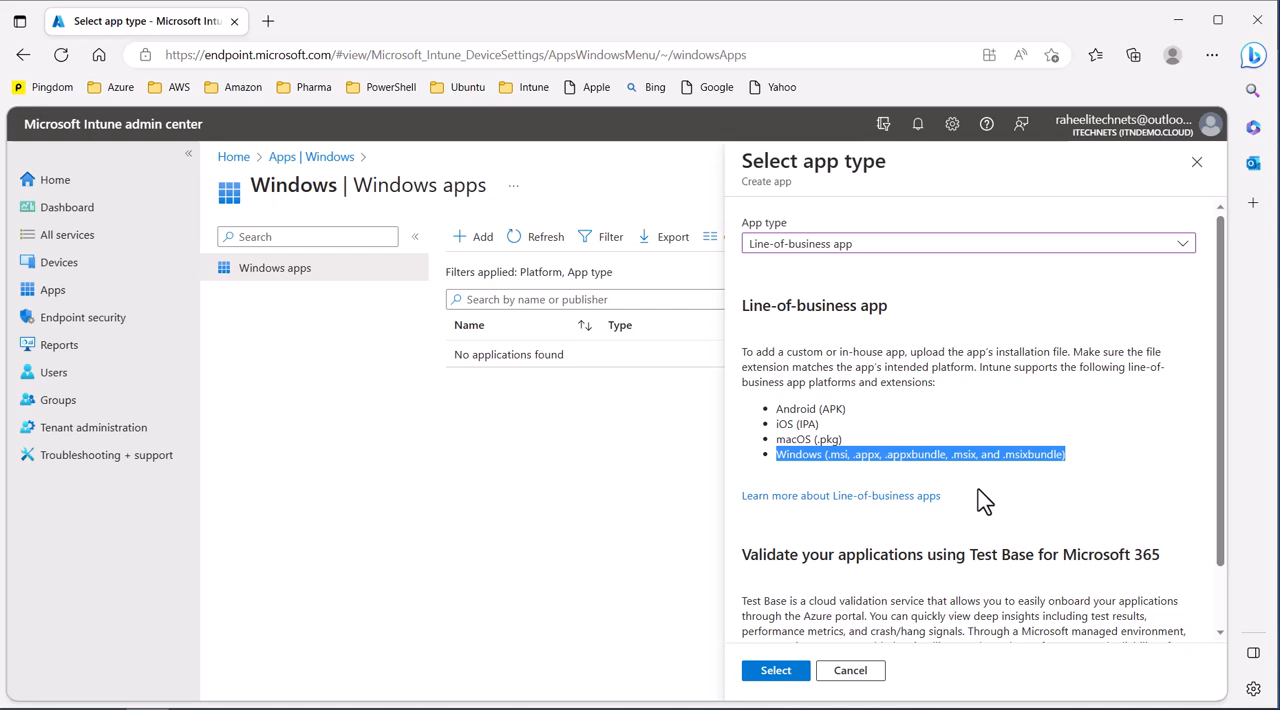
{"action": "left_click", "coordinate": [847, 481]}
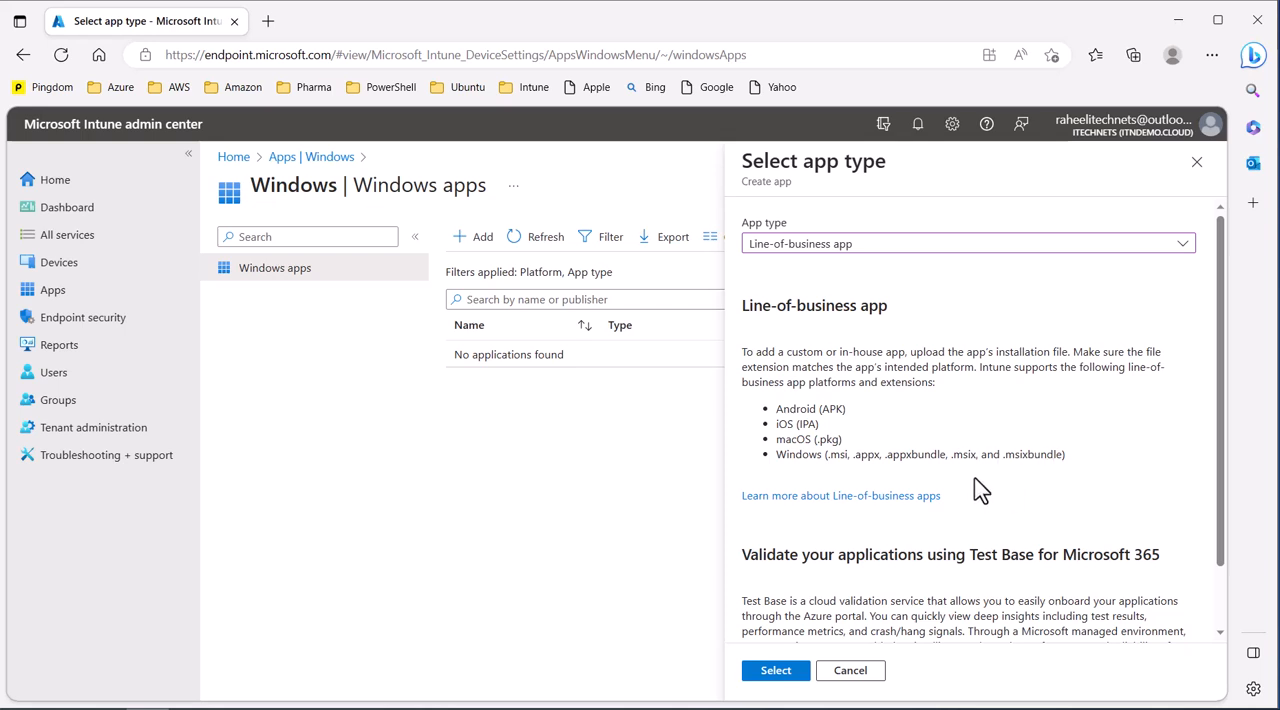
{"action": "left_click", "coordinate": [779, 675]}
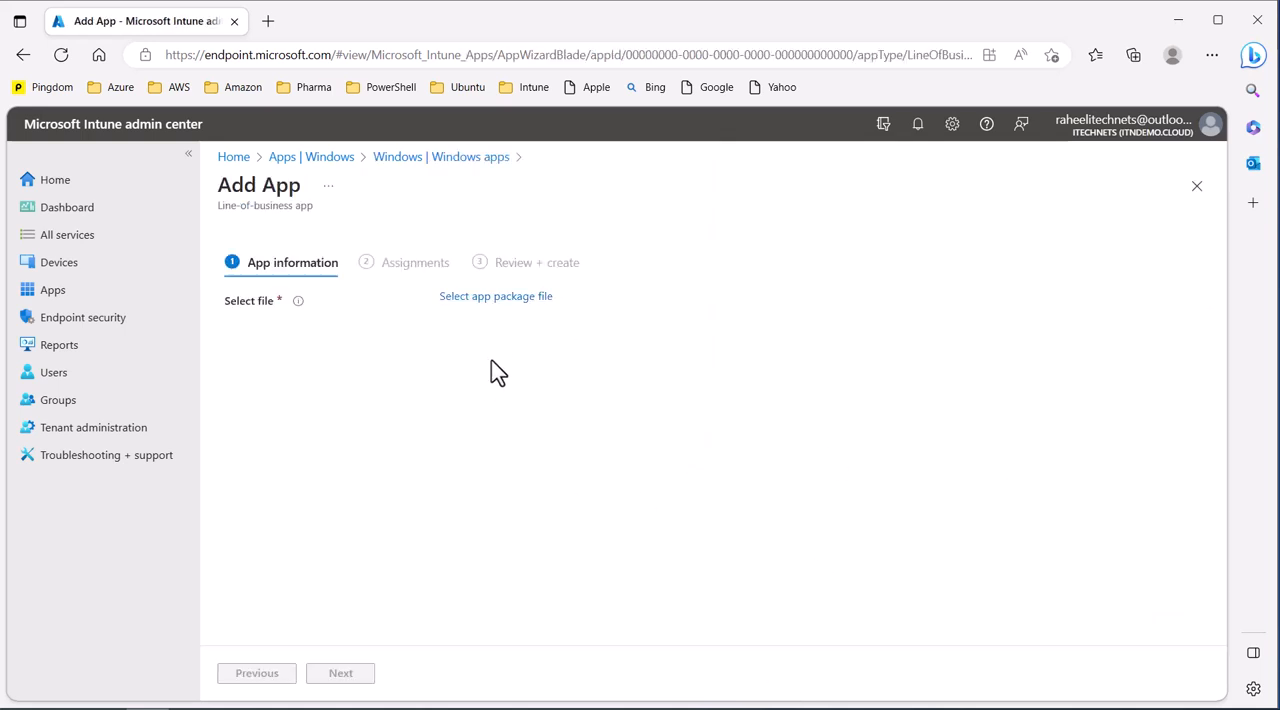
Step: Load WinRAR.msi from the WinRAR folder inside MSI Apps as the app package file and confirm it
{"action": "left_click", "coordinate": [496, 296]}
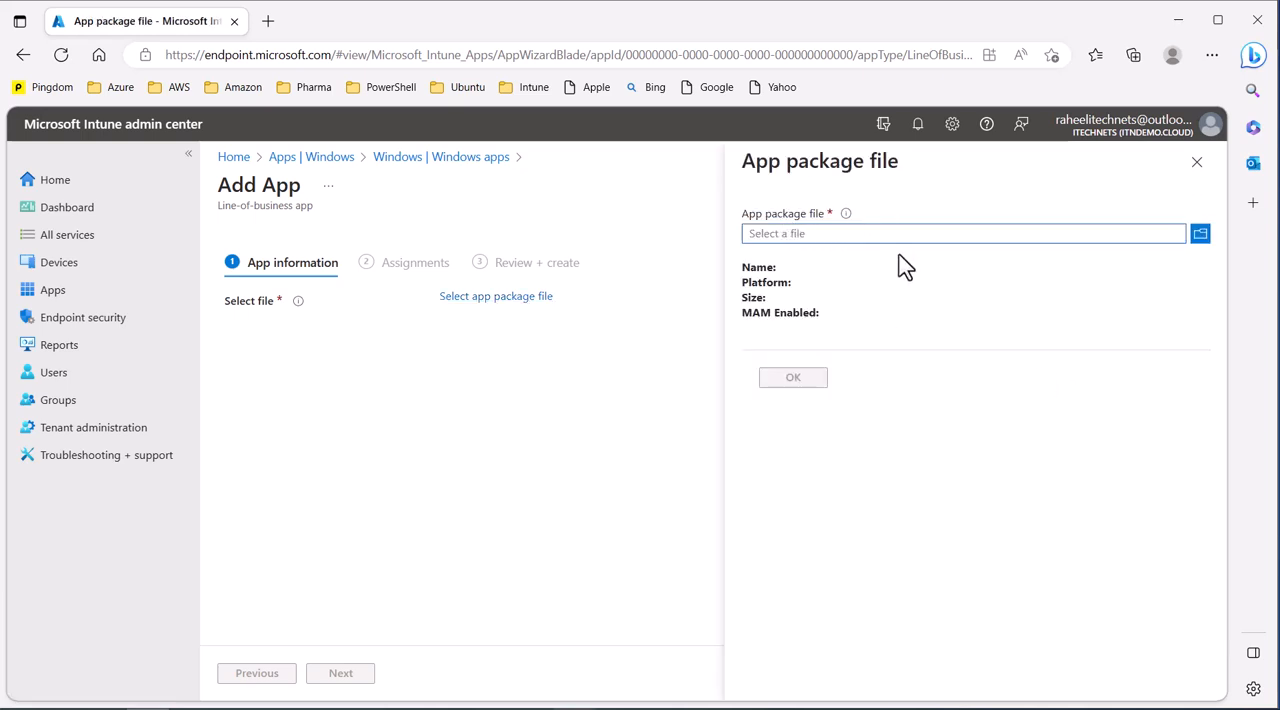
{"action": "left_click", "coordinate": [1035, 238]}
{"action": "double_click", "coordinate": [202, 170]}
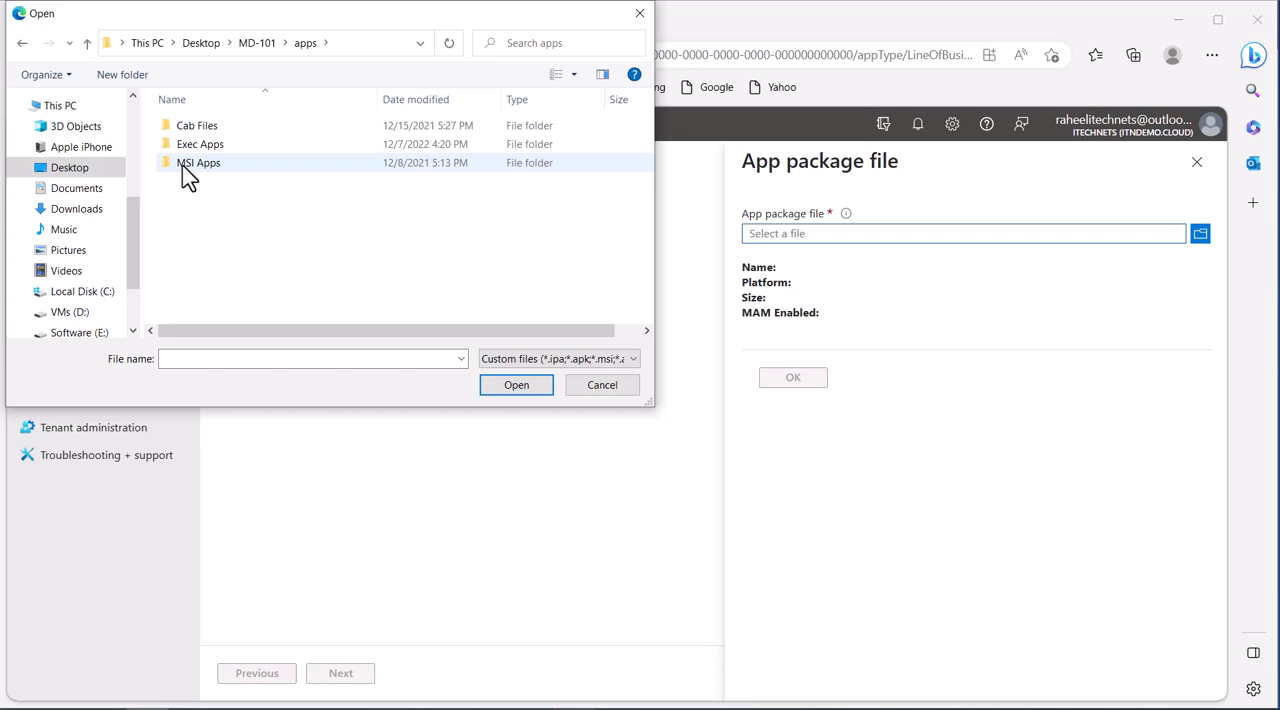
{"action": "double_click", "coordinate": [194, 176]}
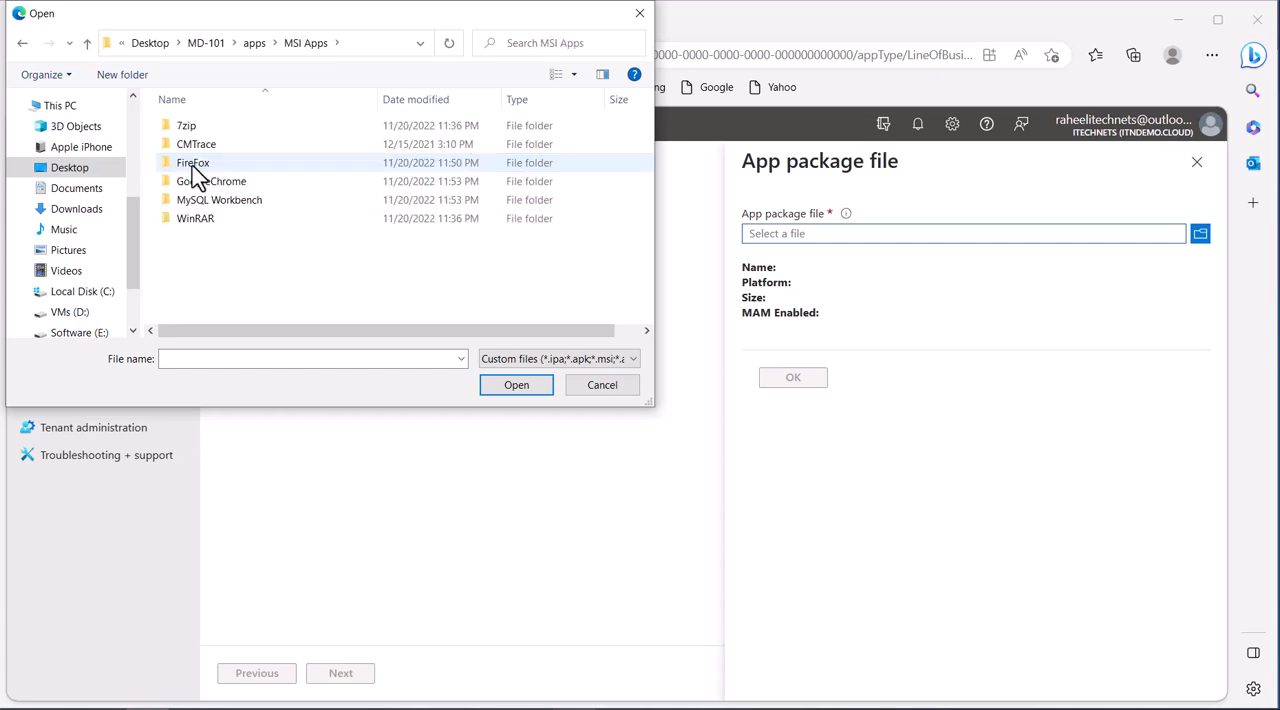
{"action": "left_click", "coordinate": [199, 222]}
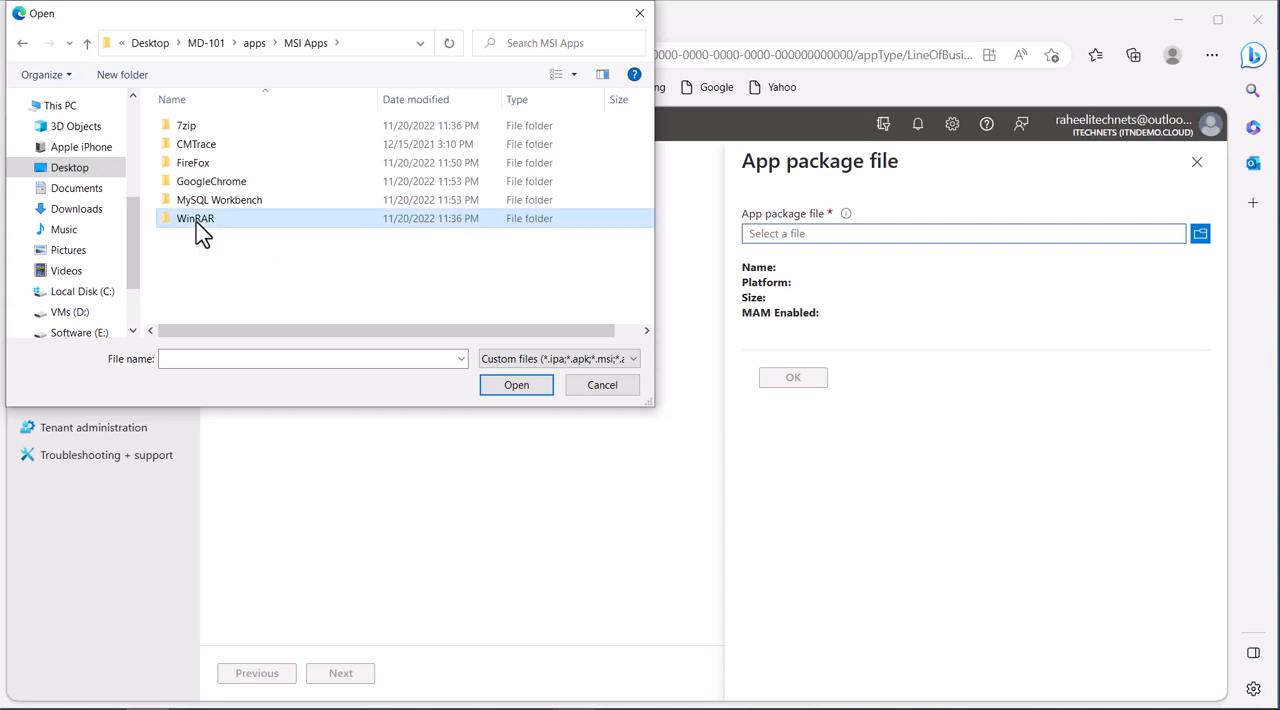
{"action": "double_click", "coordinate": [199, 222]}
{"action": "left_click", "coordinate": [190, 168]}
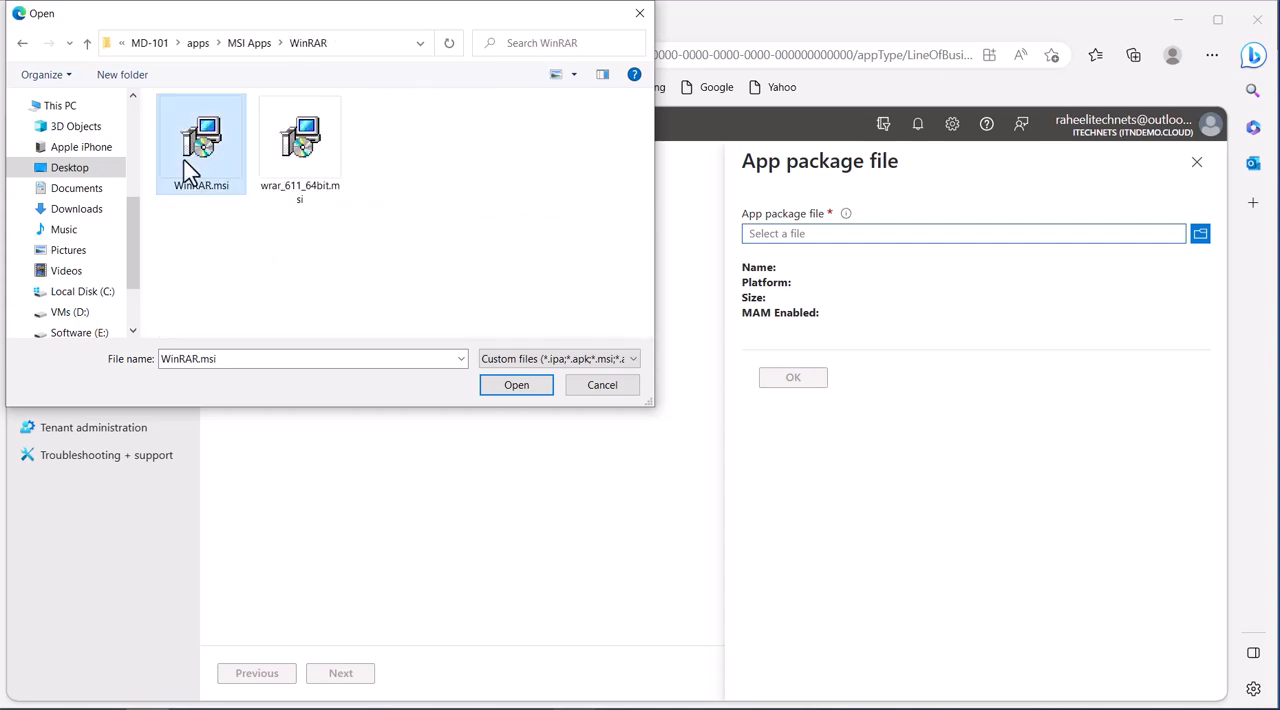
{"action": "left_click", "coordinate": [521, 392]}
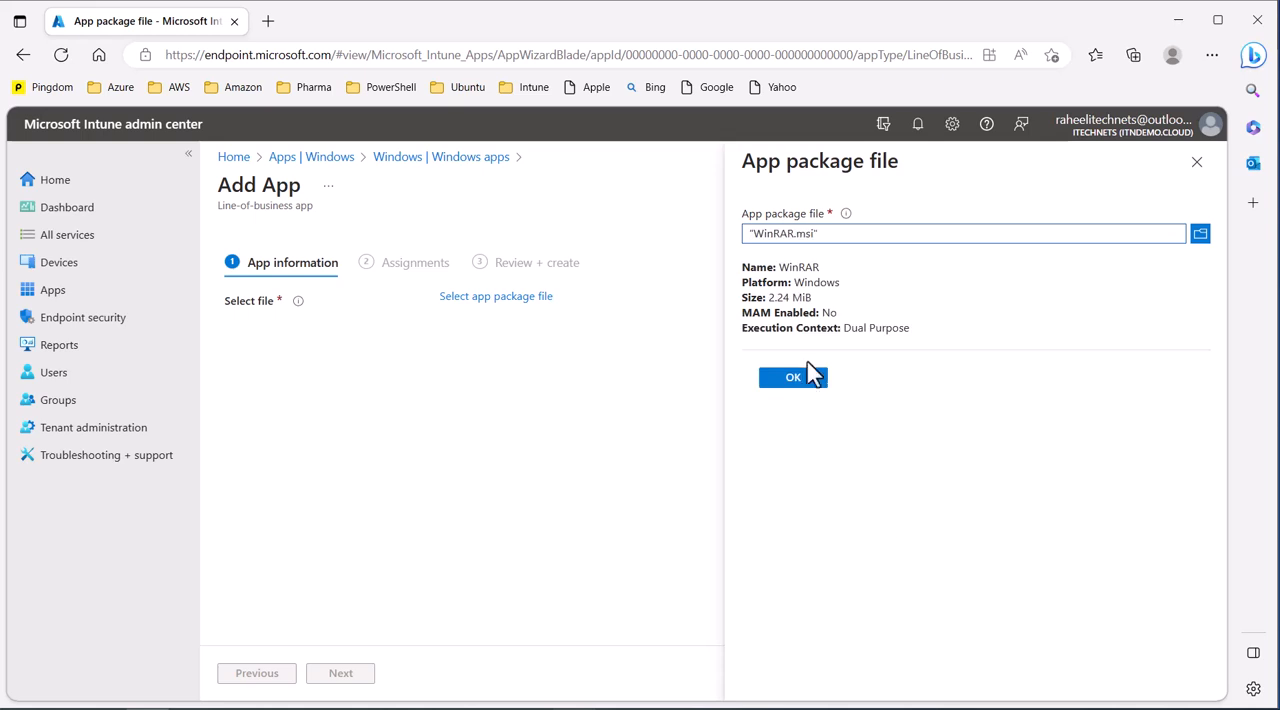
{"action": "left_click", "coordinate": [808, 378]}
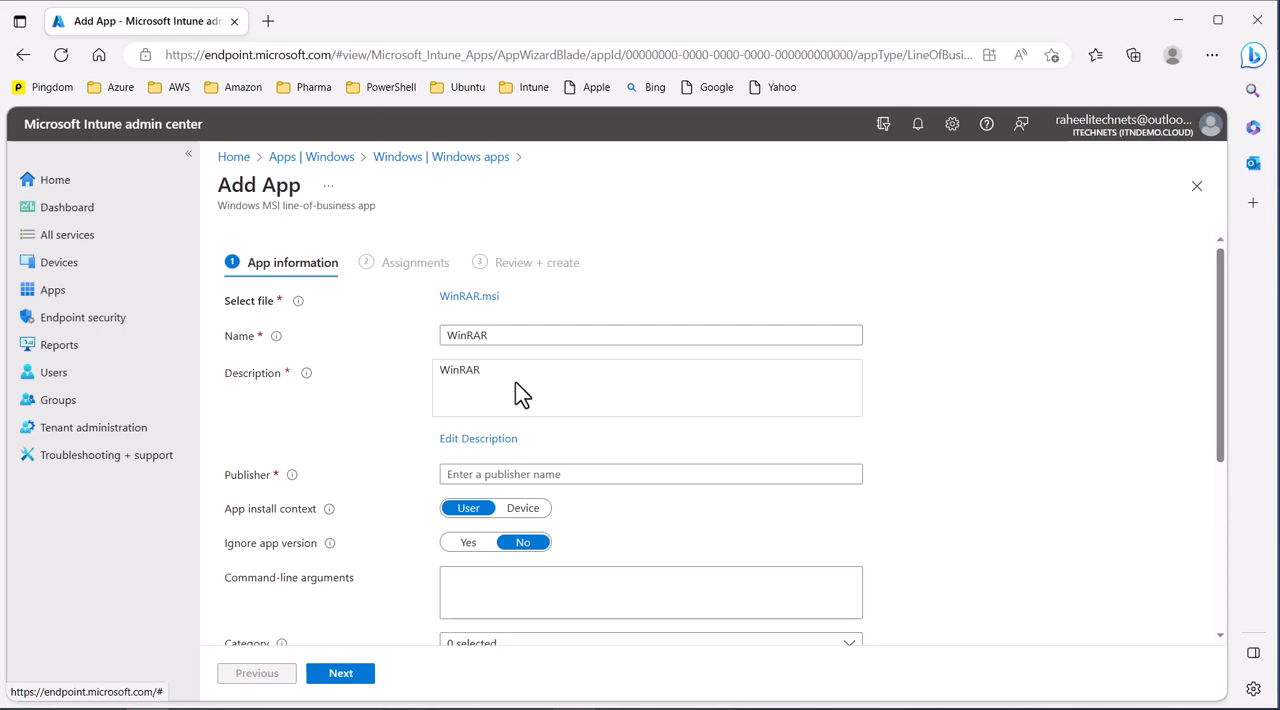
Step: Fill in WinRAR as the app's publisher
{"action": "left_click", "coordinate": [481, 336]}
{"action": "scroll", "coordinate": [897, 421], "scroll_direction": "down", "scroll_amount": 3}
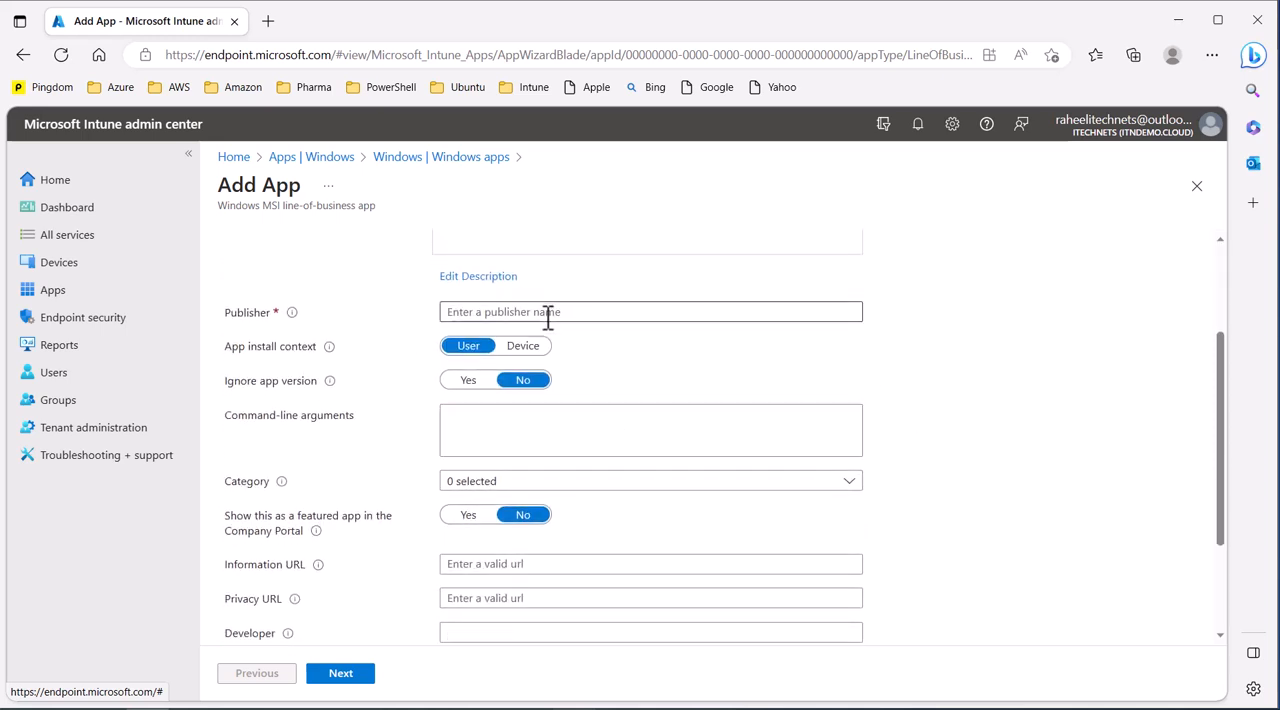
{"action": "left_click", "coordinate": [548, 312]}
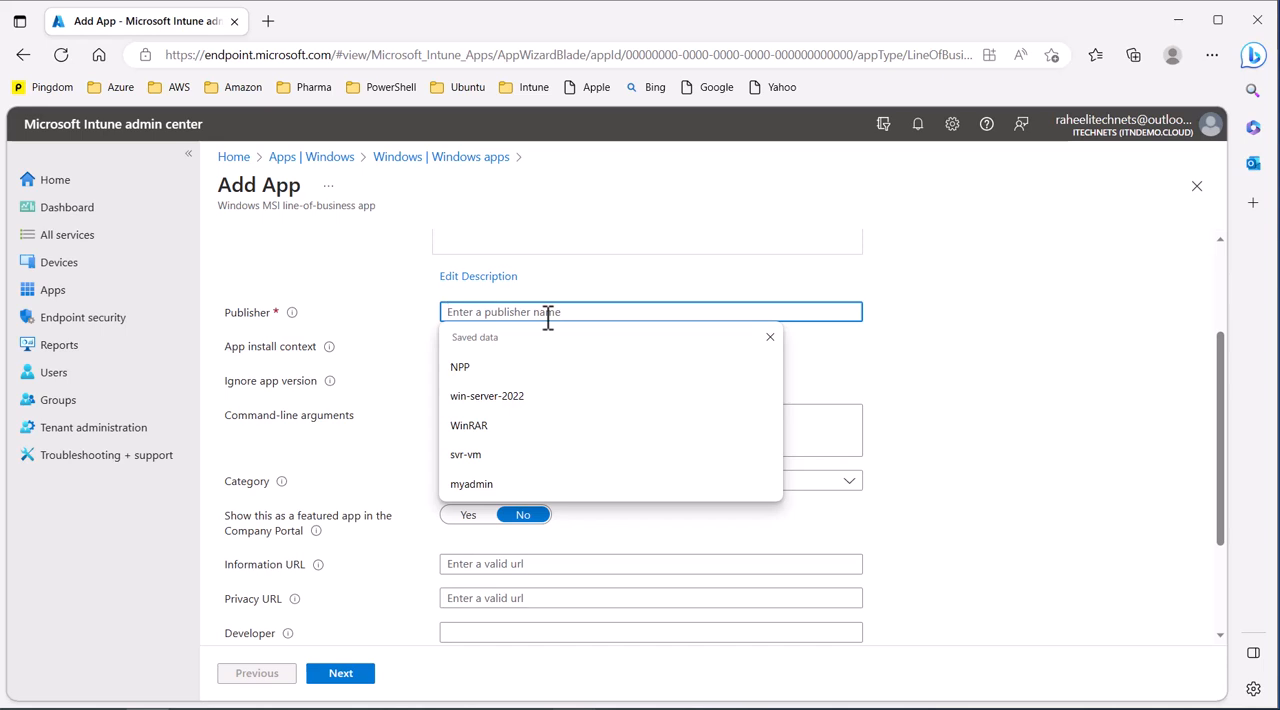
{"action": "left_click", "coordinate": [469, 425]}
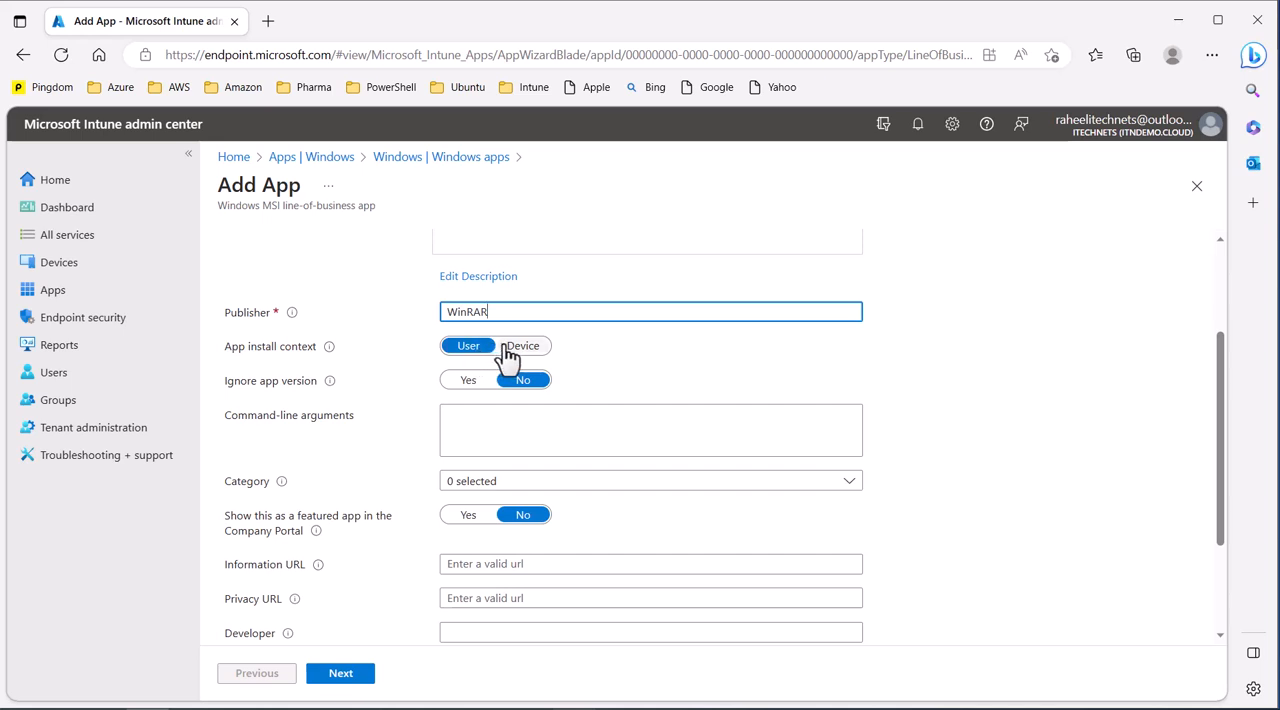
Step: Set the app's category to Other apps, leaving the command-line arguments empty
{"action": "scroll", "coordinate": [330, 345], "scroll_direction": "down", "scroll_amount": 1}
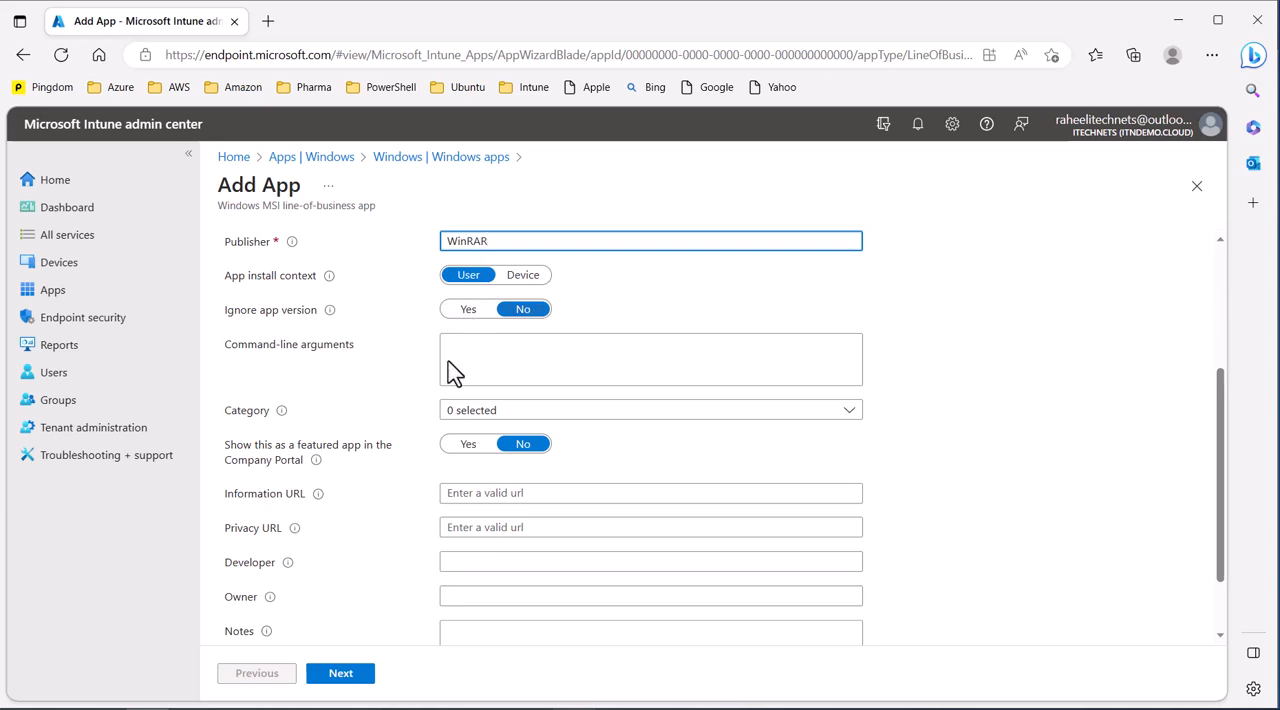
{"action": "scroll", "coordinate": [366, 405], "scroll_direction": "down", "scroll_amount": 1}
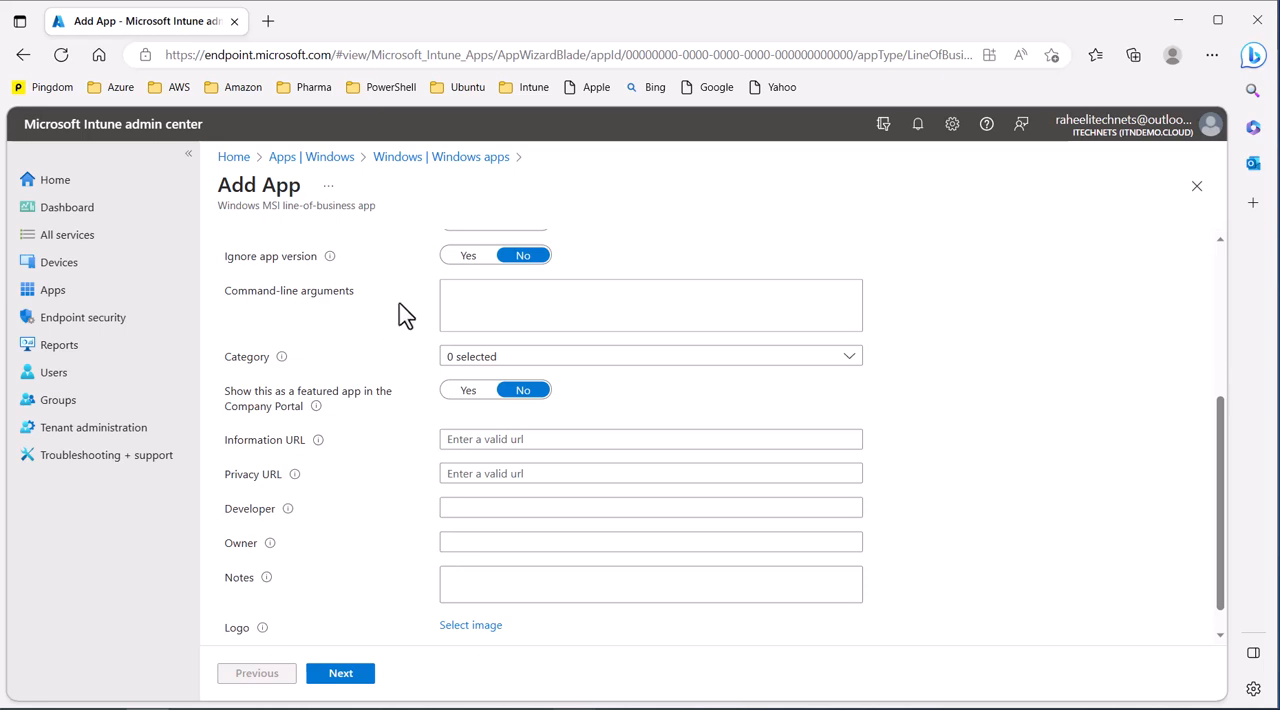
{"action": "left_click", "coordinate": [486, 300]}
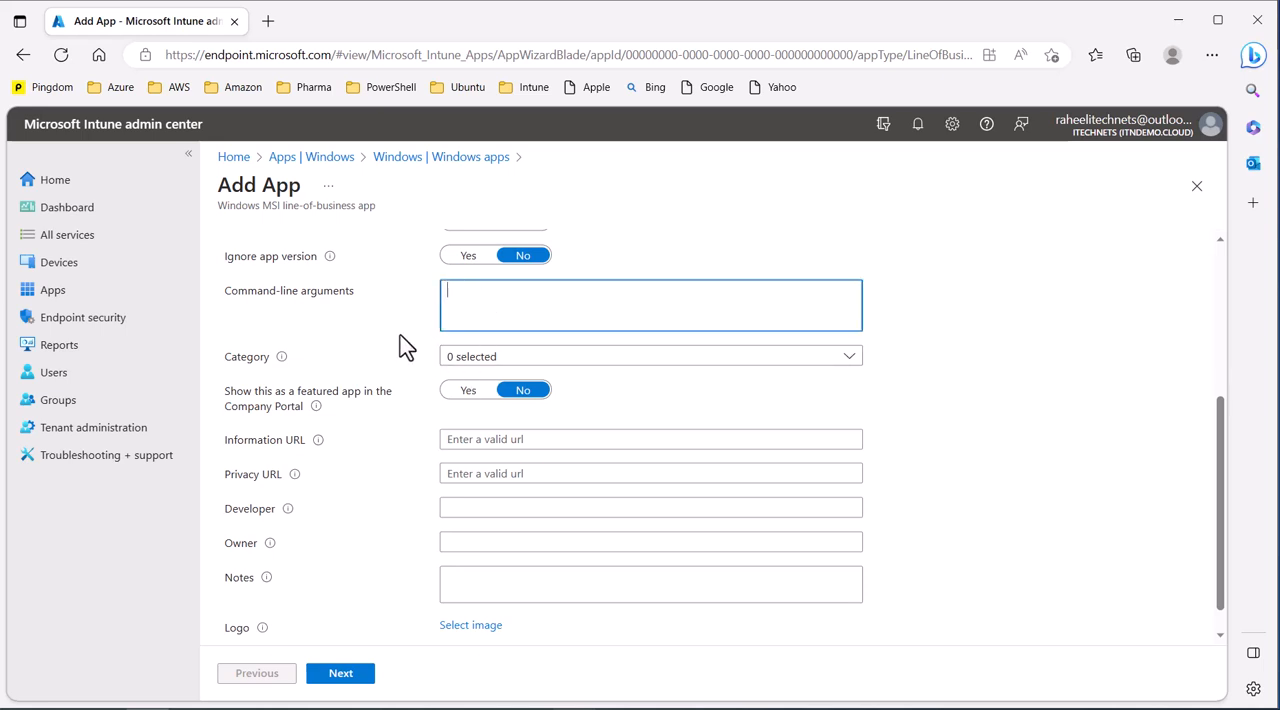
{"action": "scroll", "coordinate": [403, 346], "scroll_direction": "down", "scroll_amount": 1}
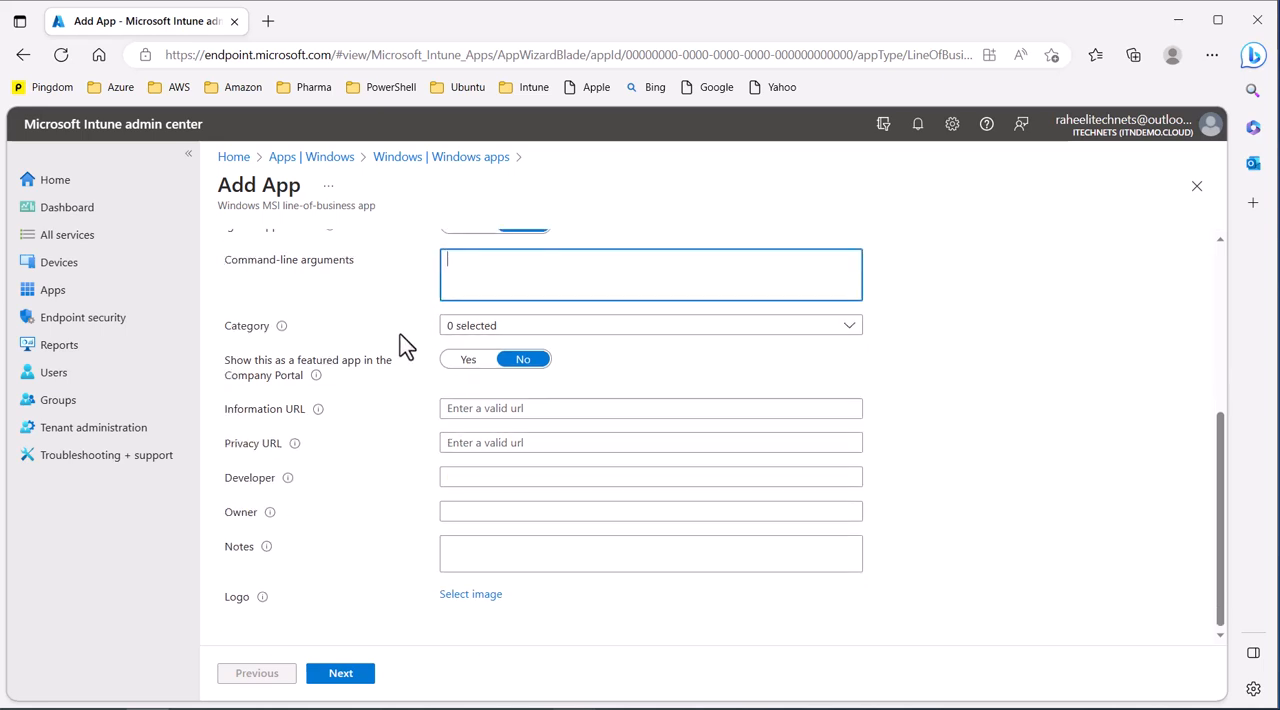
{"action": "left_click", "coordinate": [466, 331]}
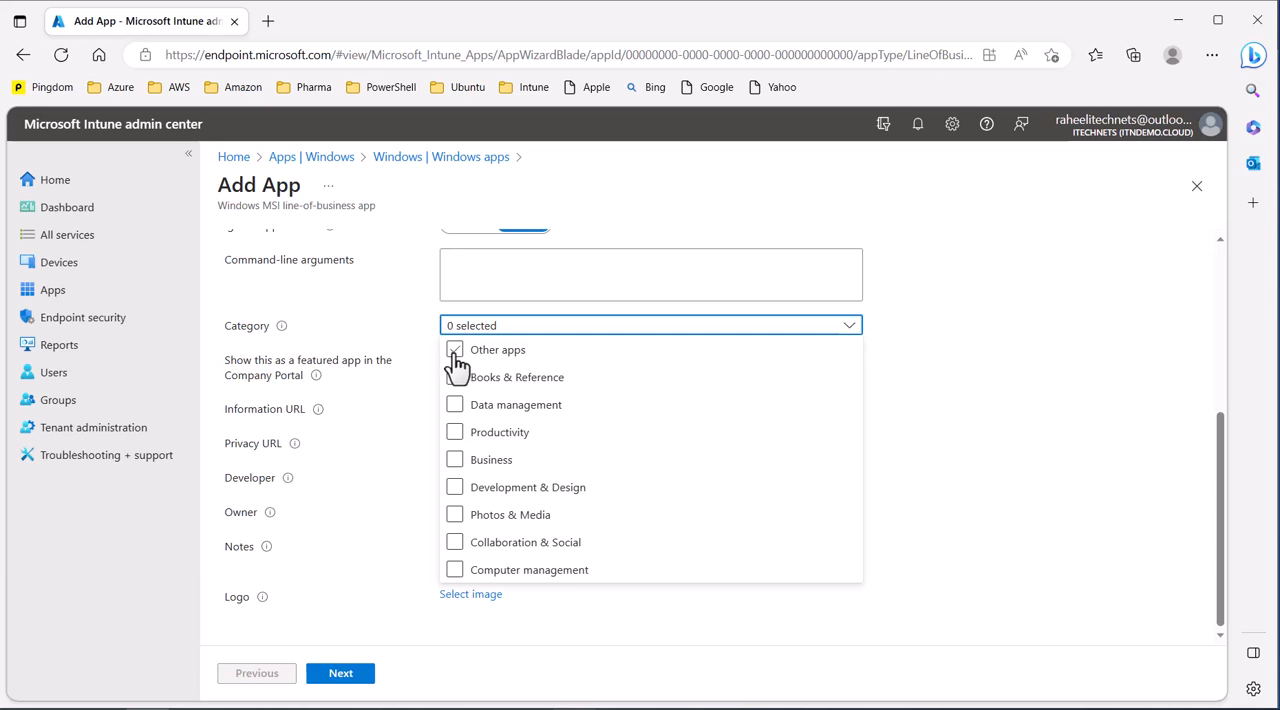
{"action": "left_click", "coordinate": [455, 352]}
{"action": "left_click", "coordinate": [345, 390]}
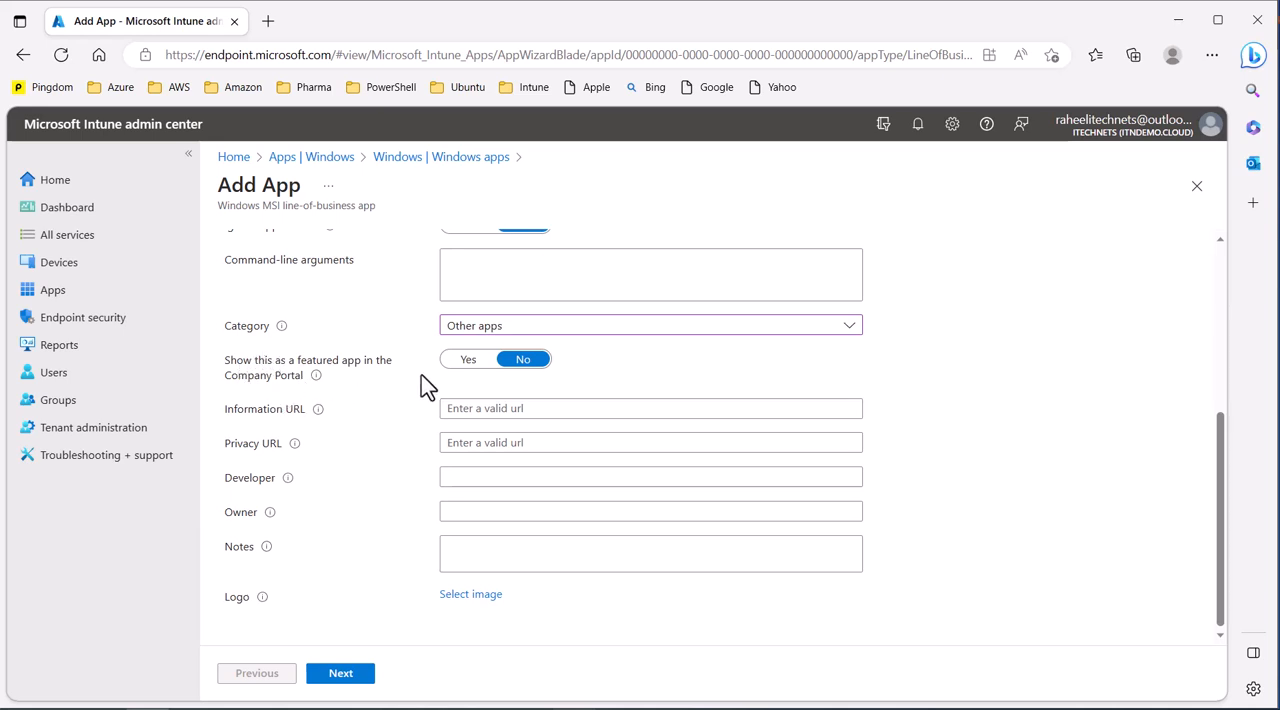
Step: Show the app as a featured app in the Company Portal and continue to the assignments
{"action": "left_click", "coordinate": [467, 360]}
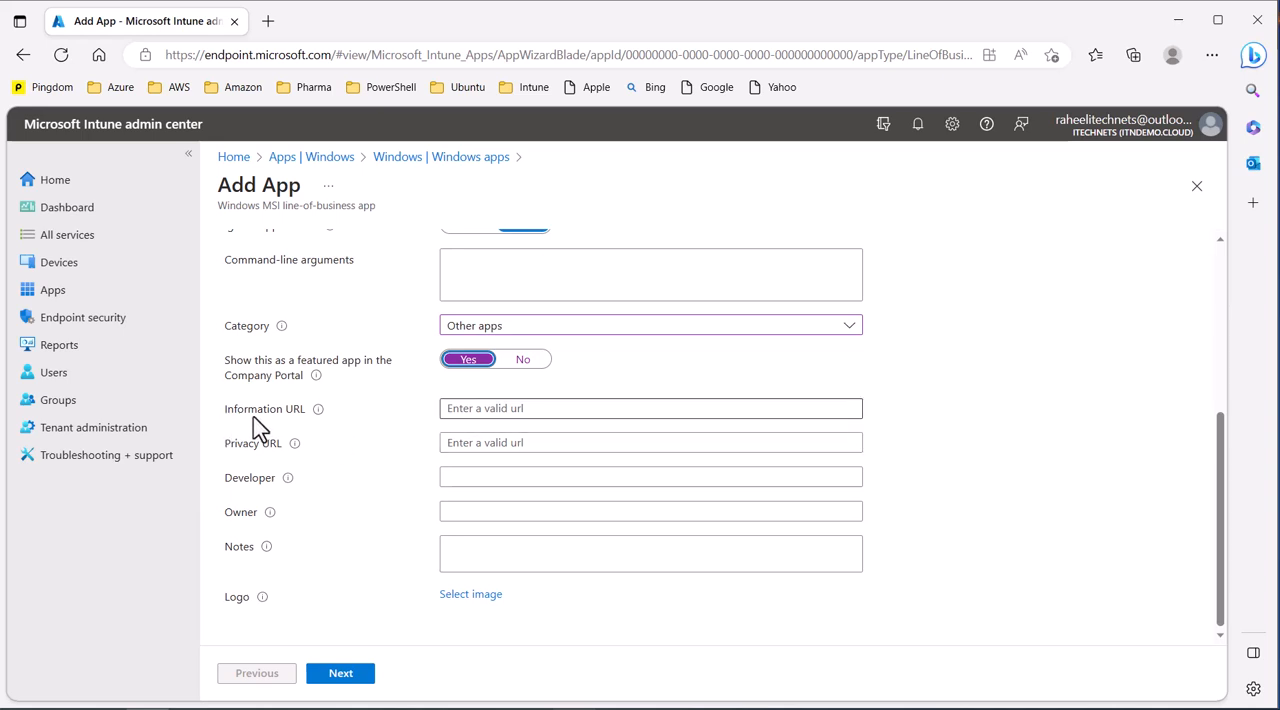
{"action": "left_click", "coordinate": [488, 408]}
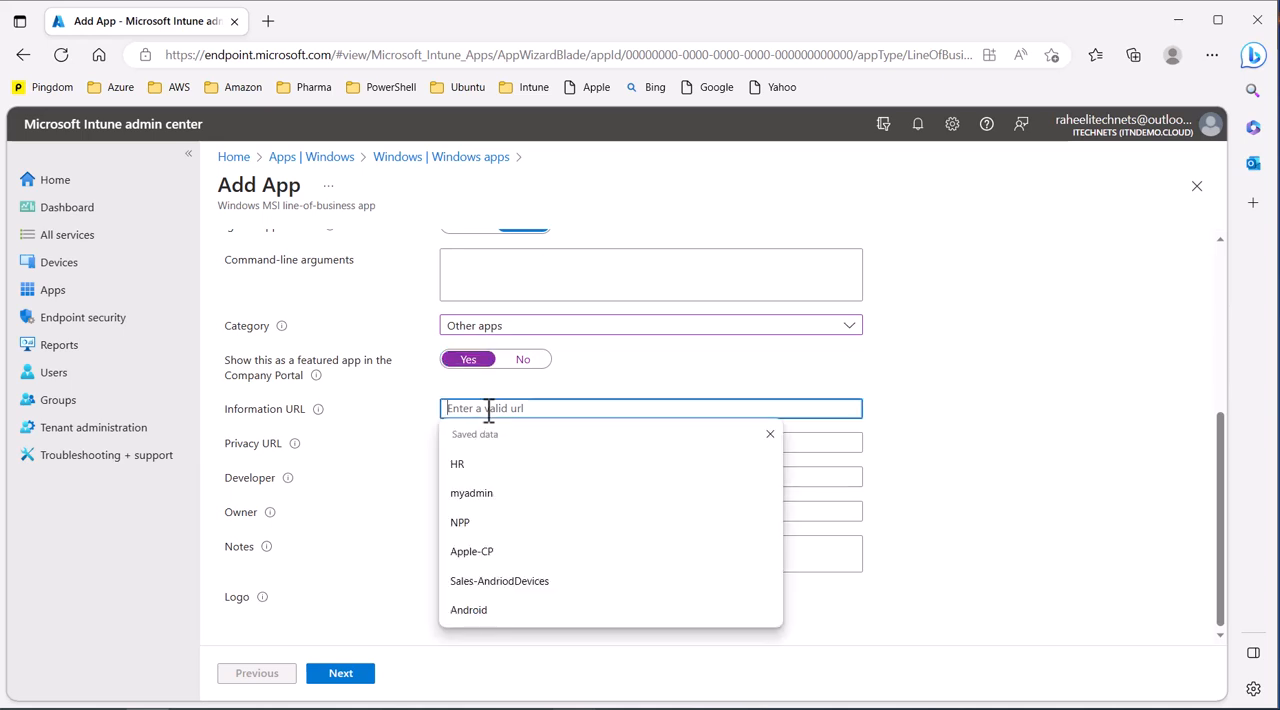
{"action": "left_click", "coordinate": [337, 492]}
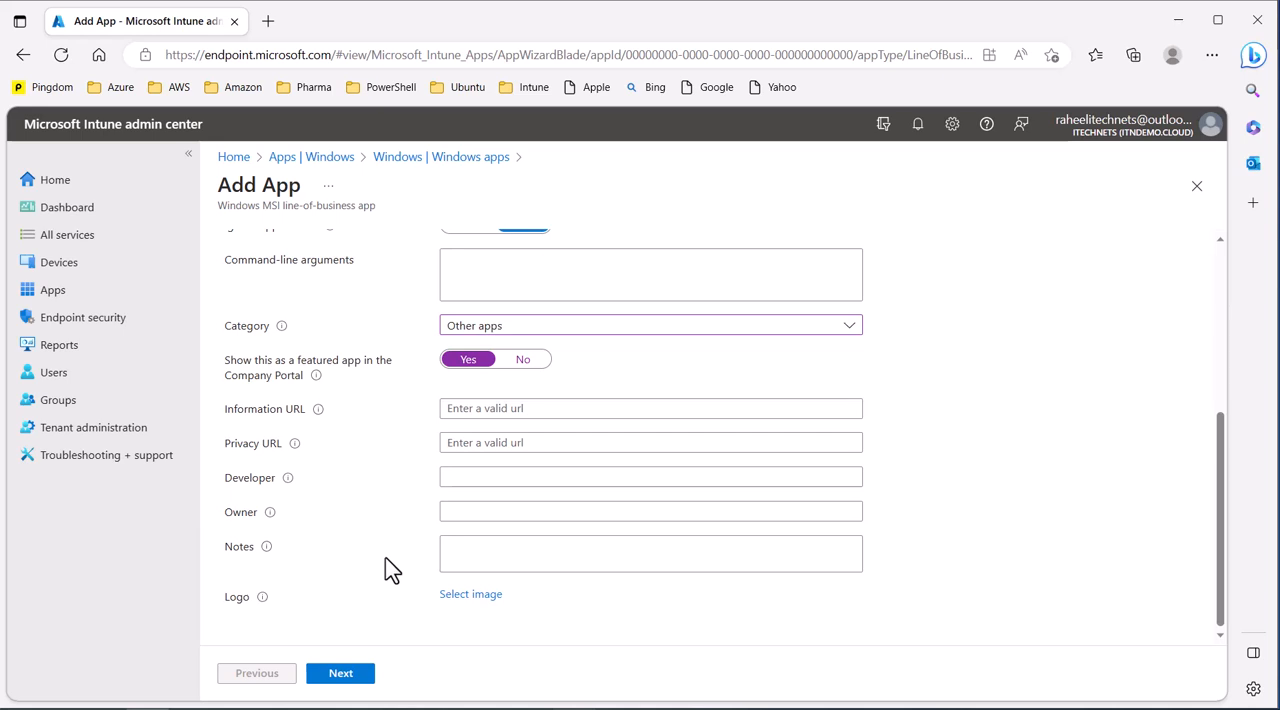
{"action": "left_click", "coordinate": [341, 678]}
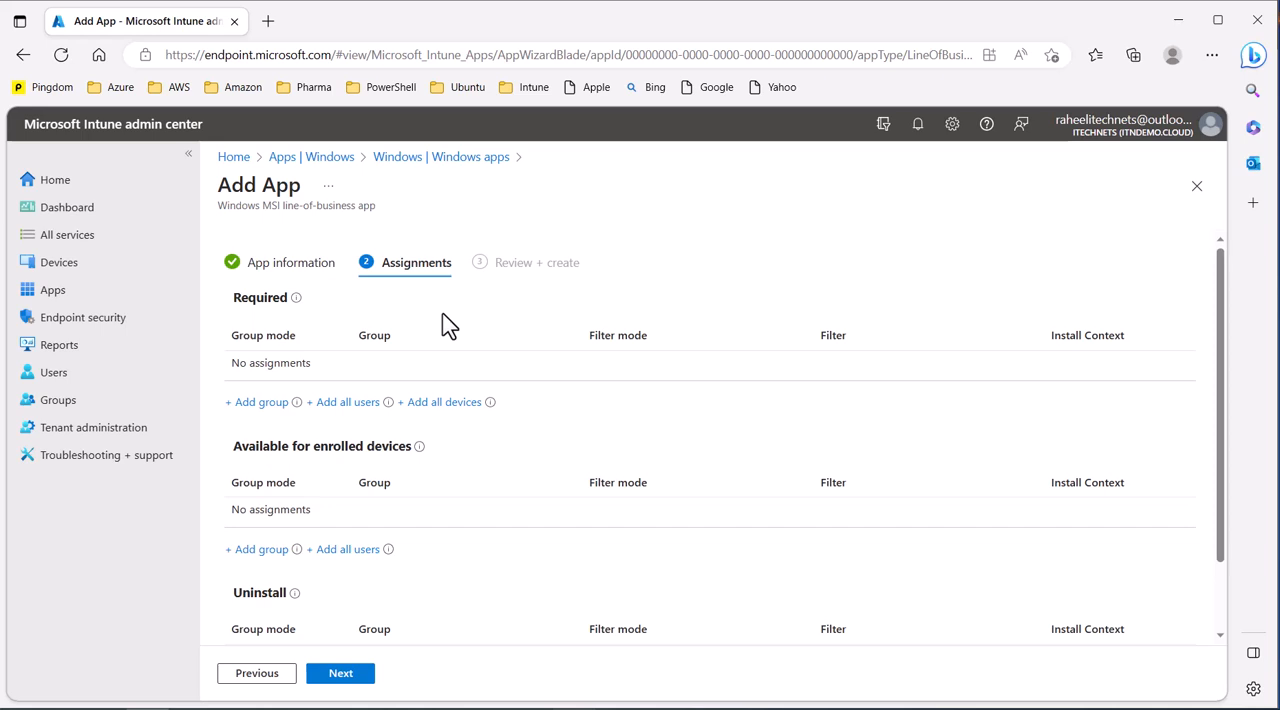
Step: Assign the app as required to all users
{"action": "left_click_drag", "start_coordinate": [228, 300], "coordinate": [279, 318]}
{"action": "left_click", "coordinate": [480, 346]}
{"action": "scroll", "coordinate": [484, 540], "scroll_direction": "down", "scroll_amount": 2}
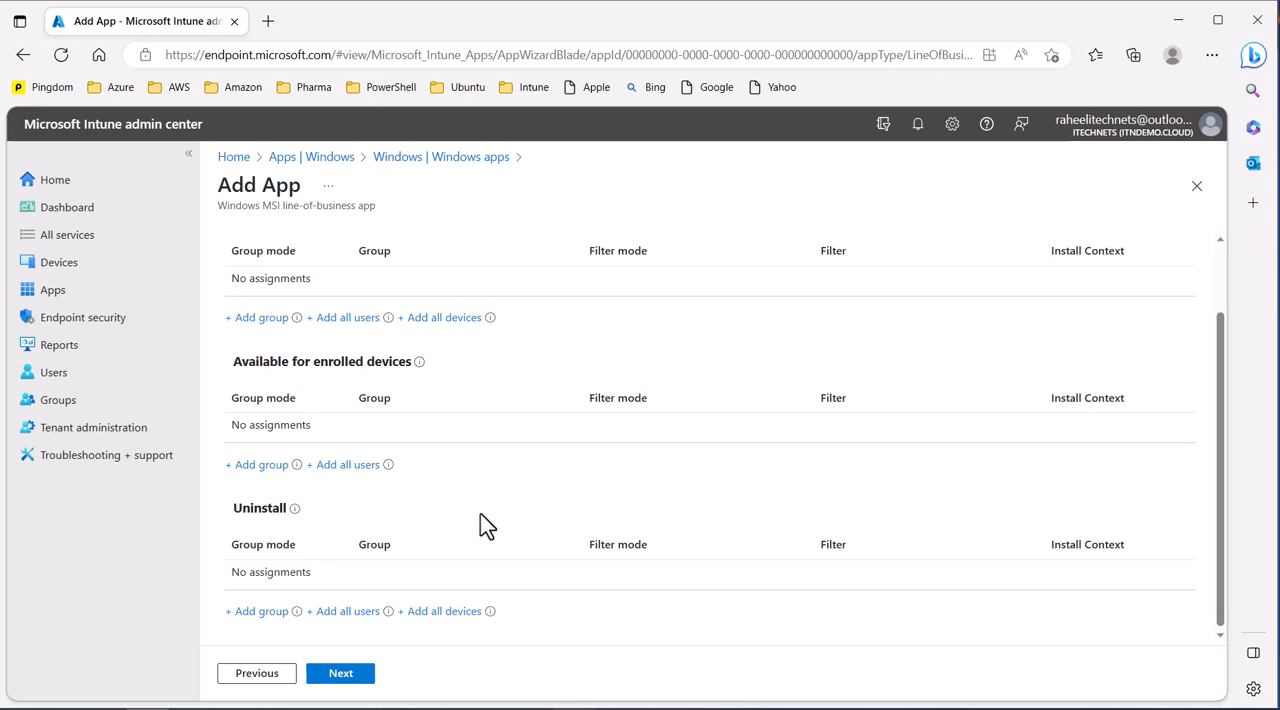
{"action": "scroll", "coordinate": [480, 513], "scroll_direction": "up", "scroll_amount": 2}
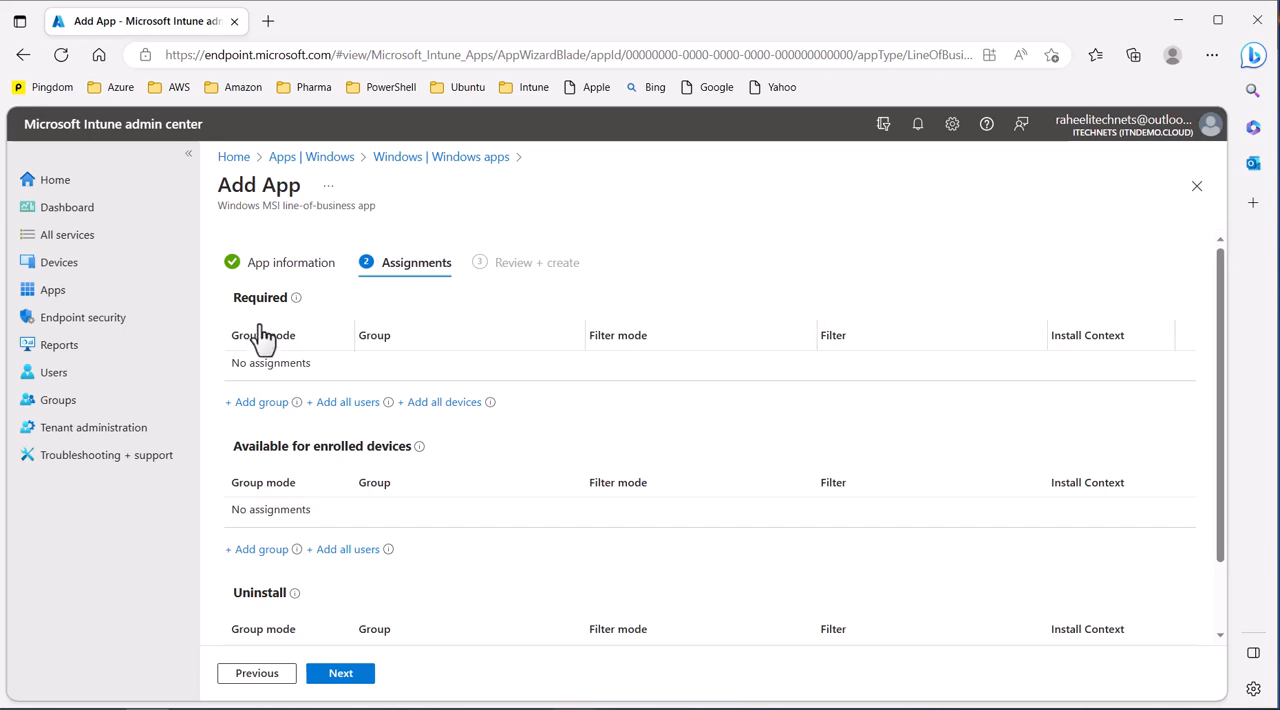
{"action": "left_click_drag", "start_coordinate": [238, 298], "coordinate": [272, 298]}
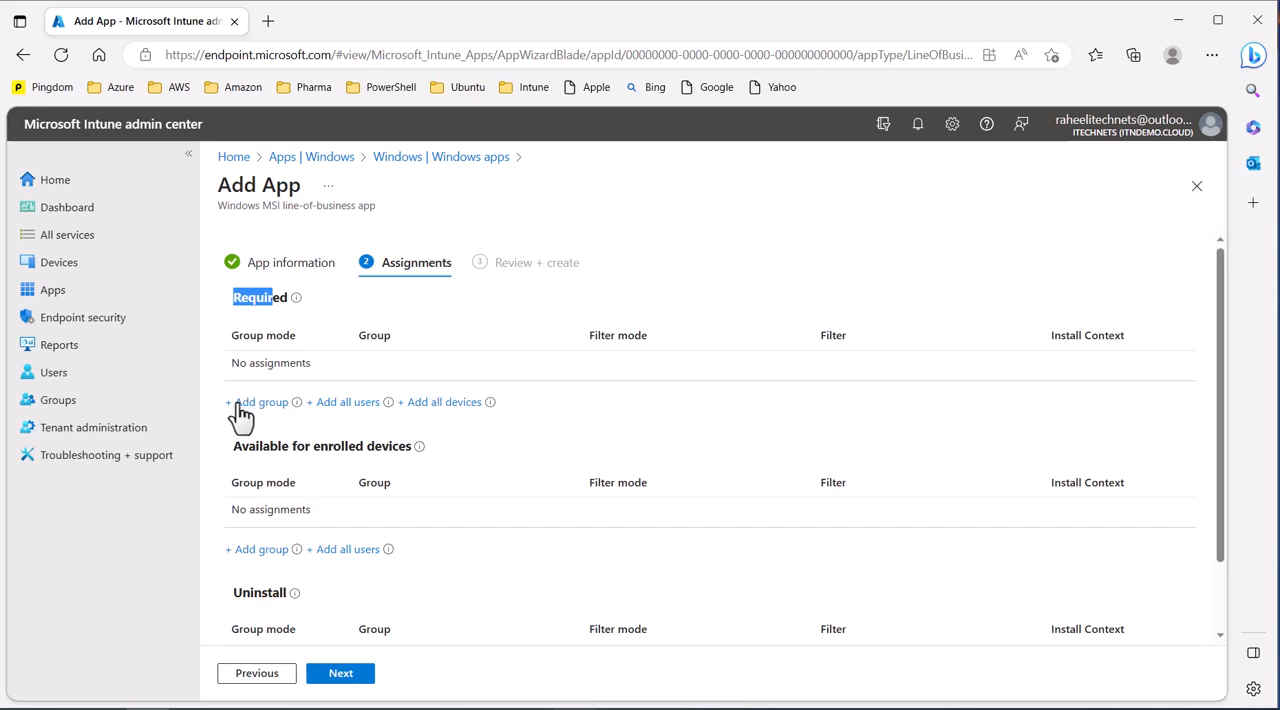
{"action": "left_click", "coordinate": [501, 437]}
{"action": "left_click", "coordinate": [345, 402]}
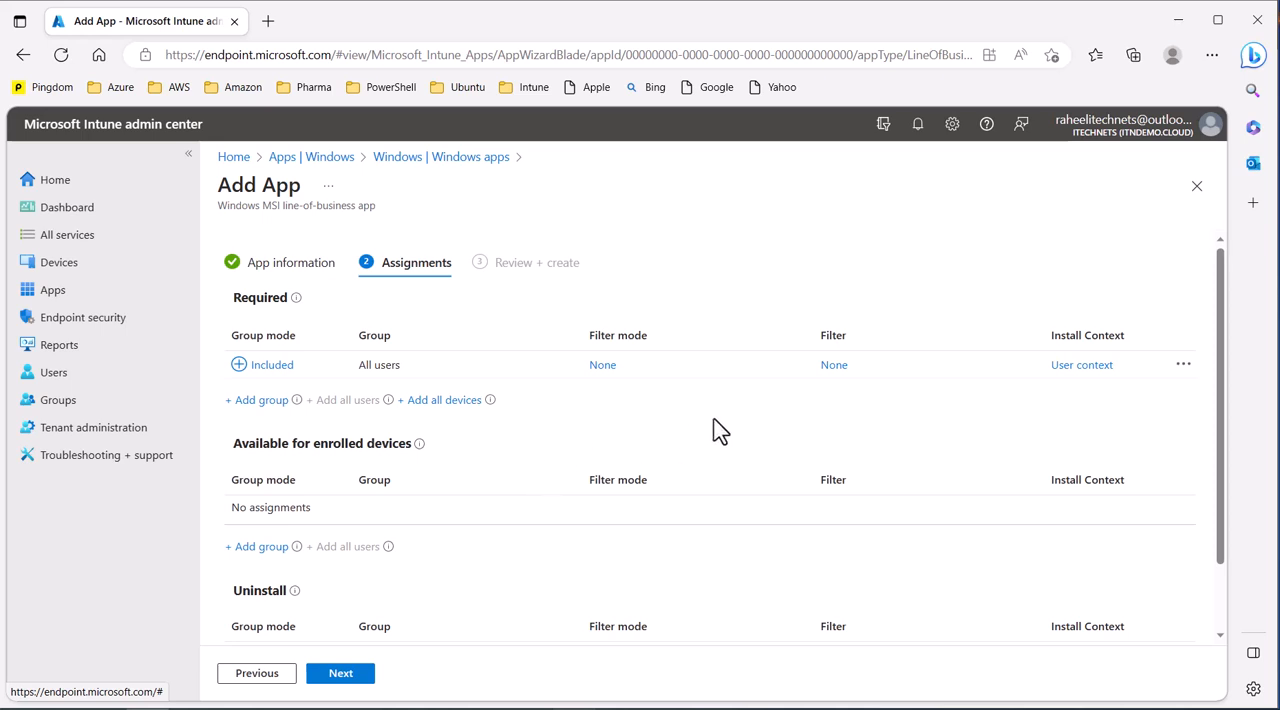
{"action": "scroll", "coordinate": [714, 429], "scroll_direction": "down", "scroll_amount": 2}
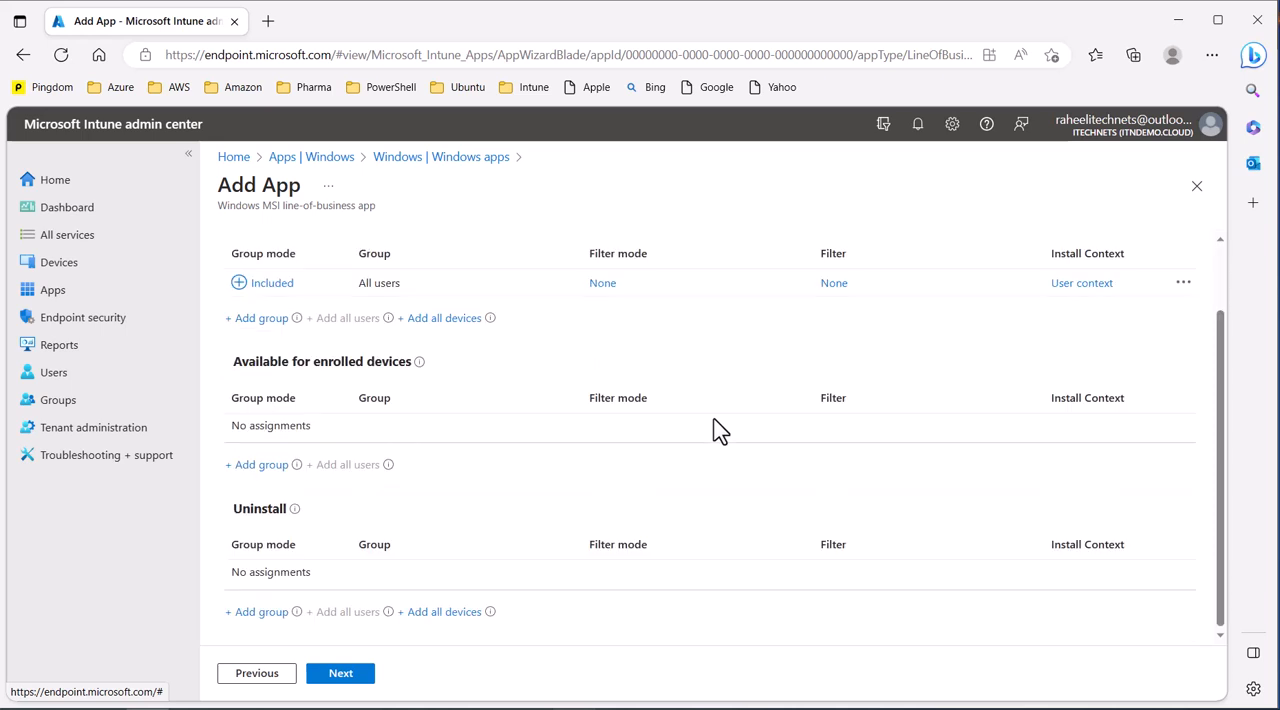
Step: Review the app summary and create the WinRAR app, dismissing the upload notification
{"action": "left_click", "coordinate": [341, 674]}
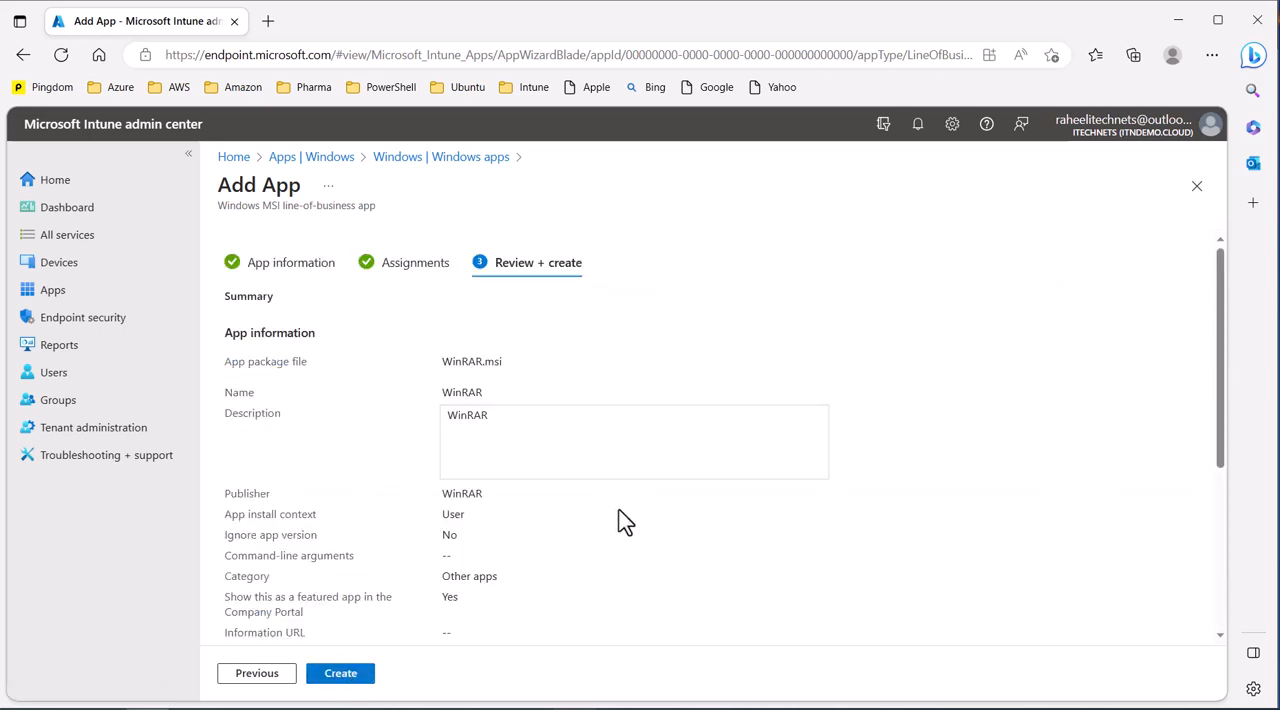
{"action": "scroll", "coordinate": [554, 506], "scroll_direction": "down", "scroll_amount": 3}
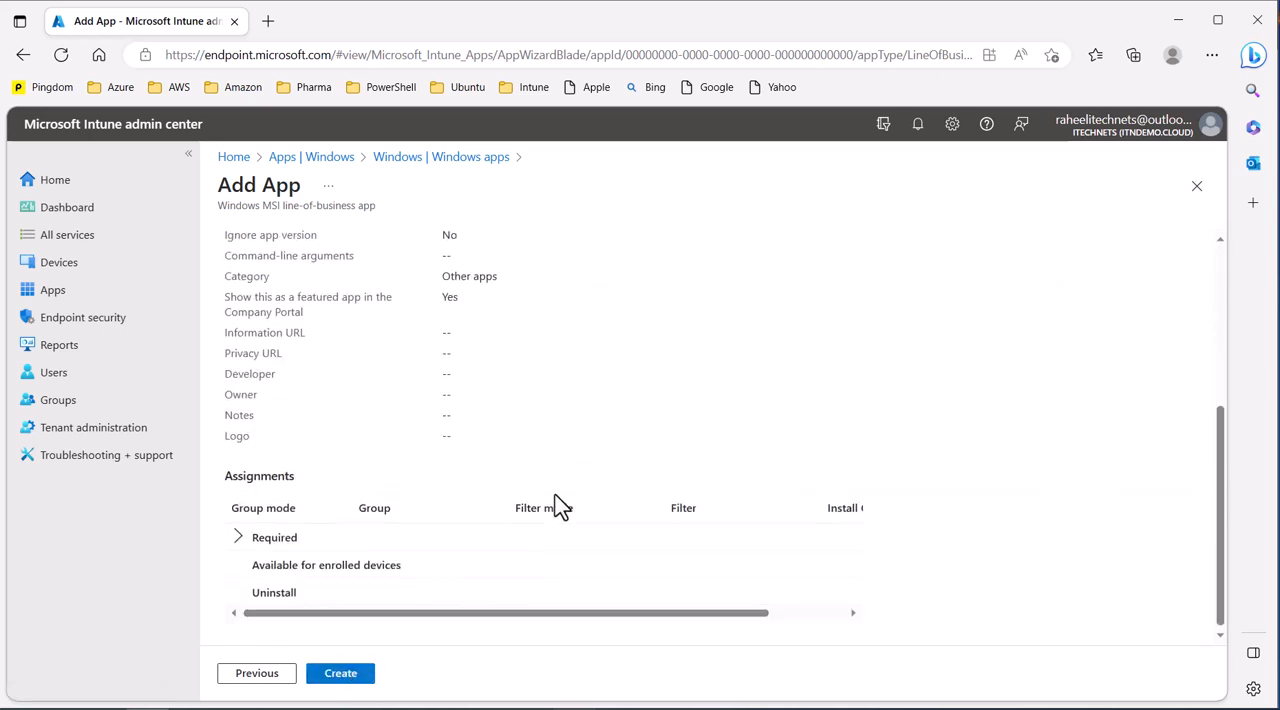
{"action": "scroll", "coordinate": [560, 372], "scroll_direction": "up", "scroll_amount": 3}
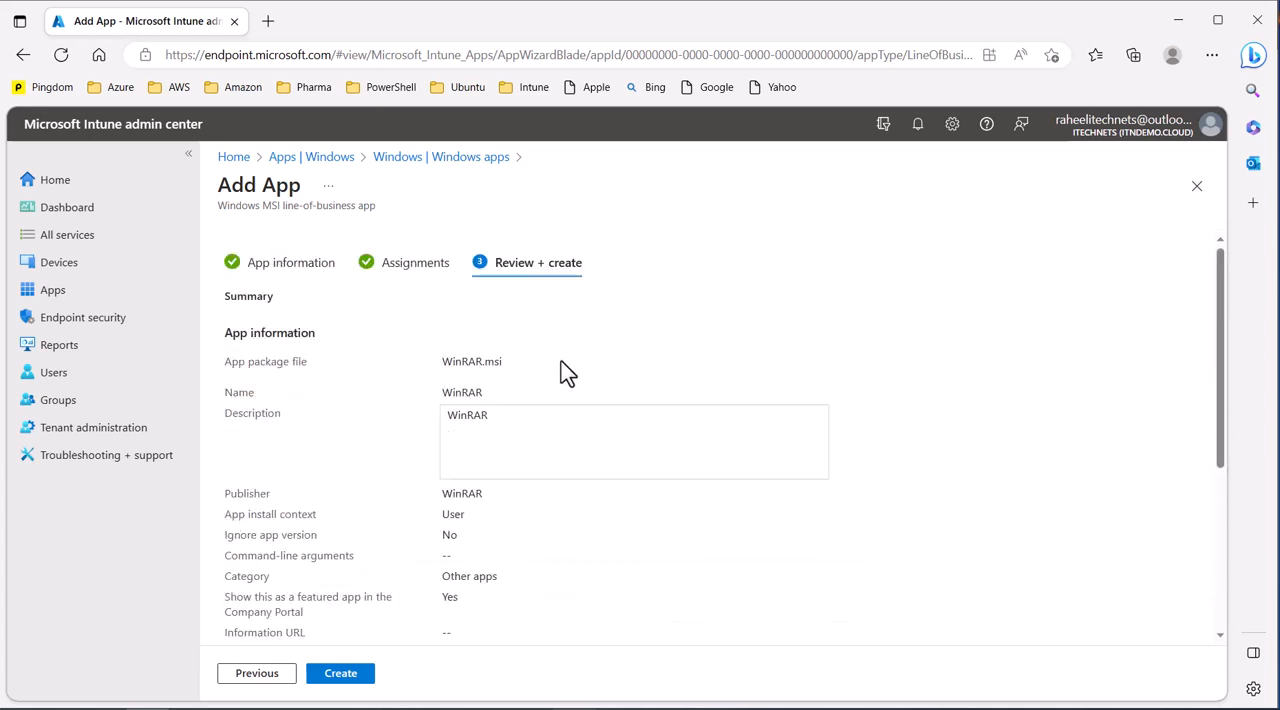
{"action": "scroll", "coordinate": [452, 575], "scroll_direction": "down", "scroll_amount": 5}
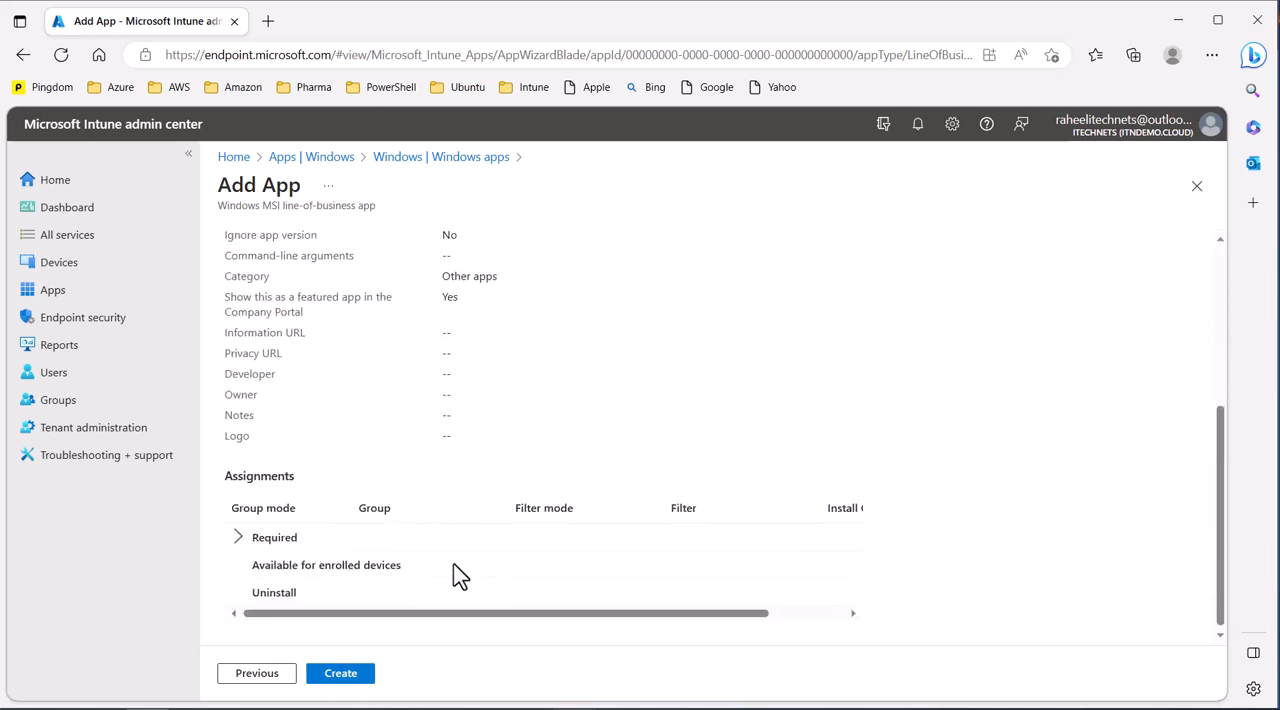
{"action": "left_click", "coordinate": [356, 680]}
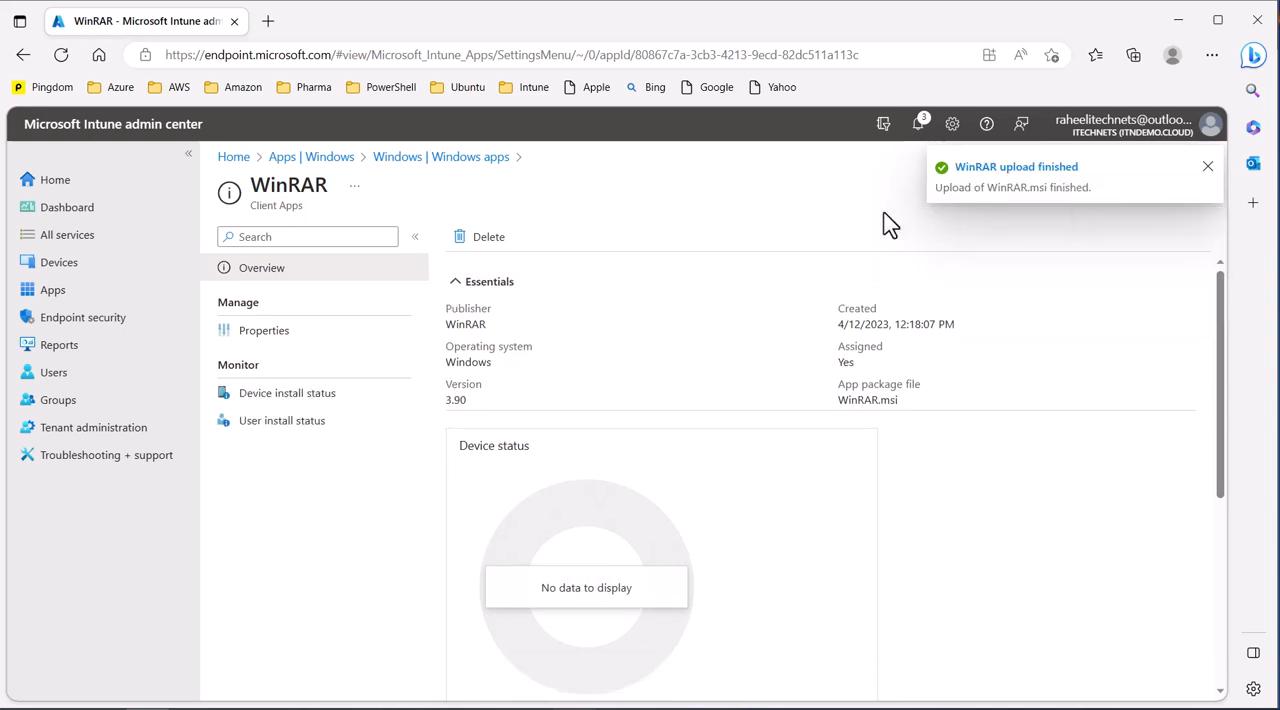
{"action": "left_click", "coordinate": [1207, 167]}
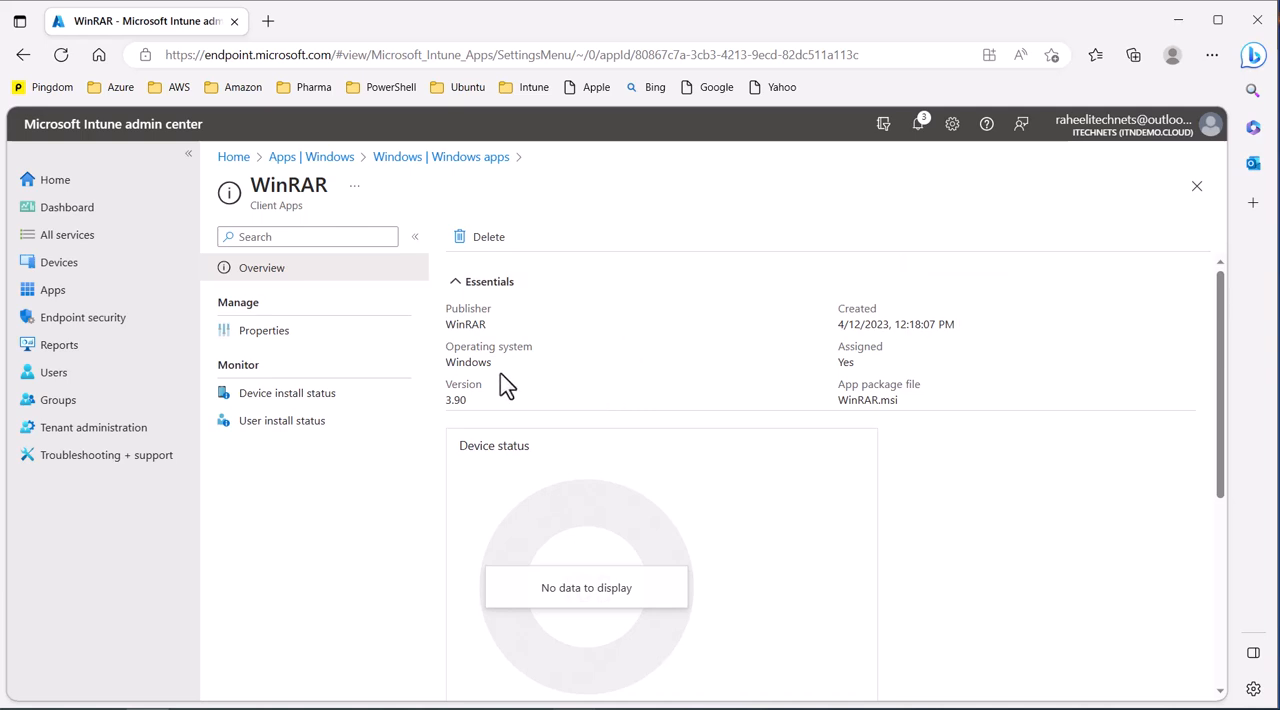
Step: Review the WinRAR app's overview, properties and assignments, and check its device install status
{"action": "triple_click", "coordinate": [477, 345]}
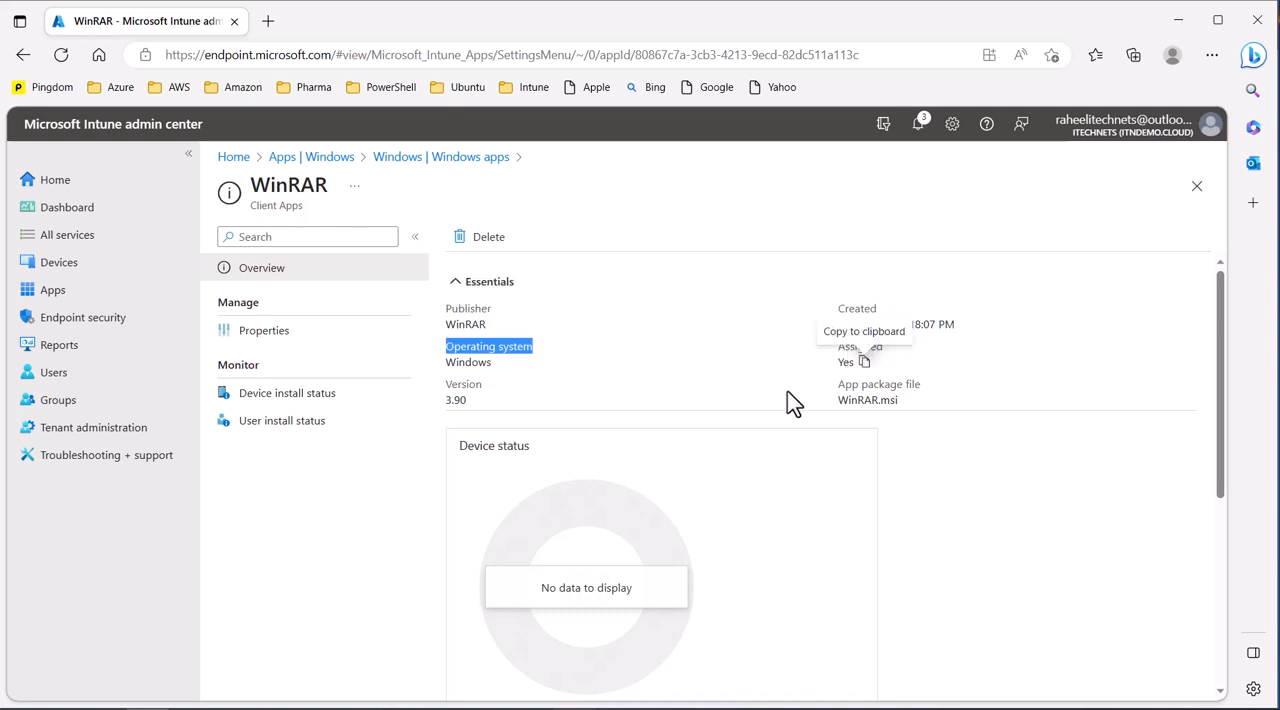
{"action": "left_click", "coordinate": [610, 396]}
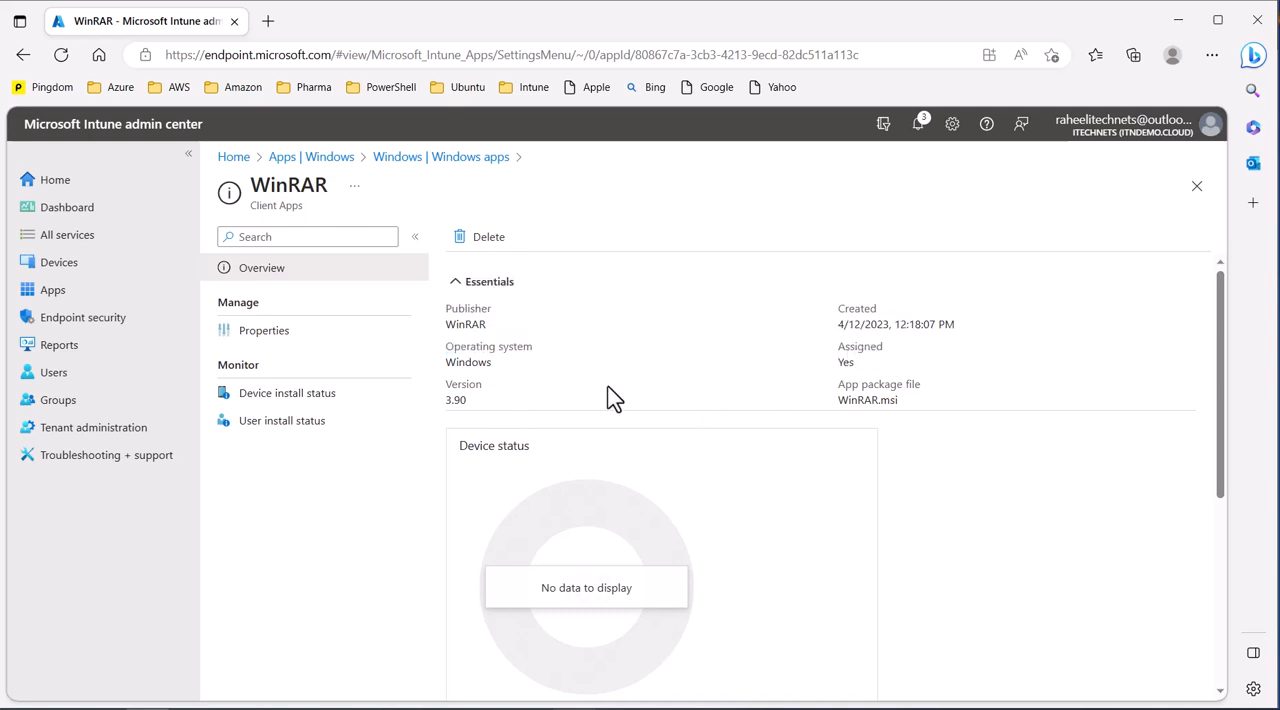
{"action": "left_click", "coordinate": [270, 340]}
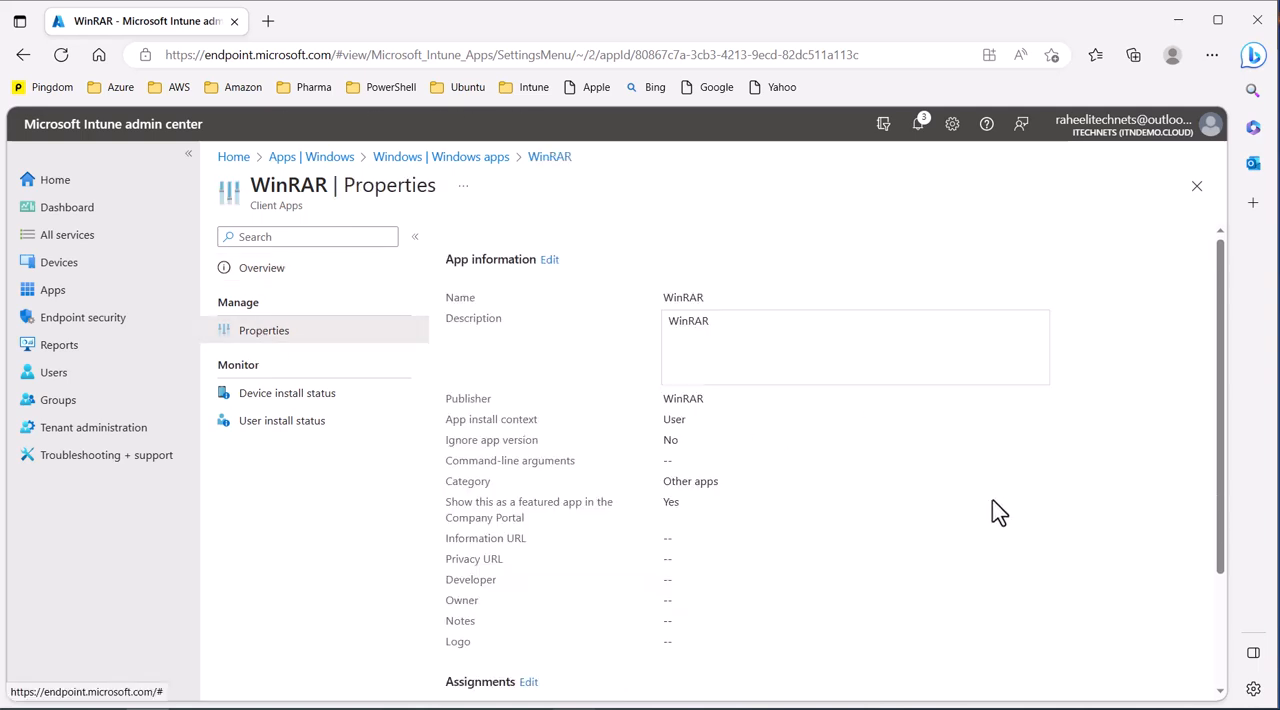
{"action": "scroll", "coordinate": [992, 500], "scroll_direction": "down", "scroll_amount": 2}
{"action": "scroll", "coordinate": [992, 500], "scroll_direction": "up", "scroll_amount": 2}
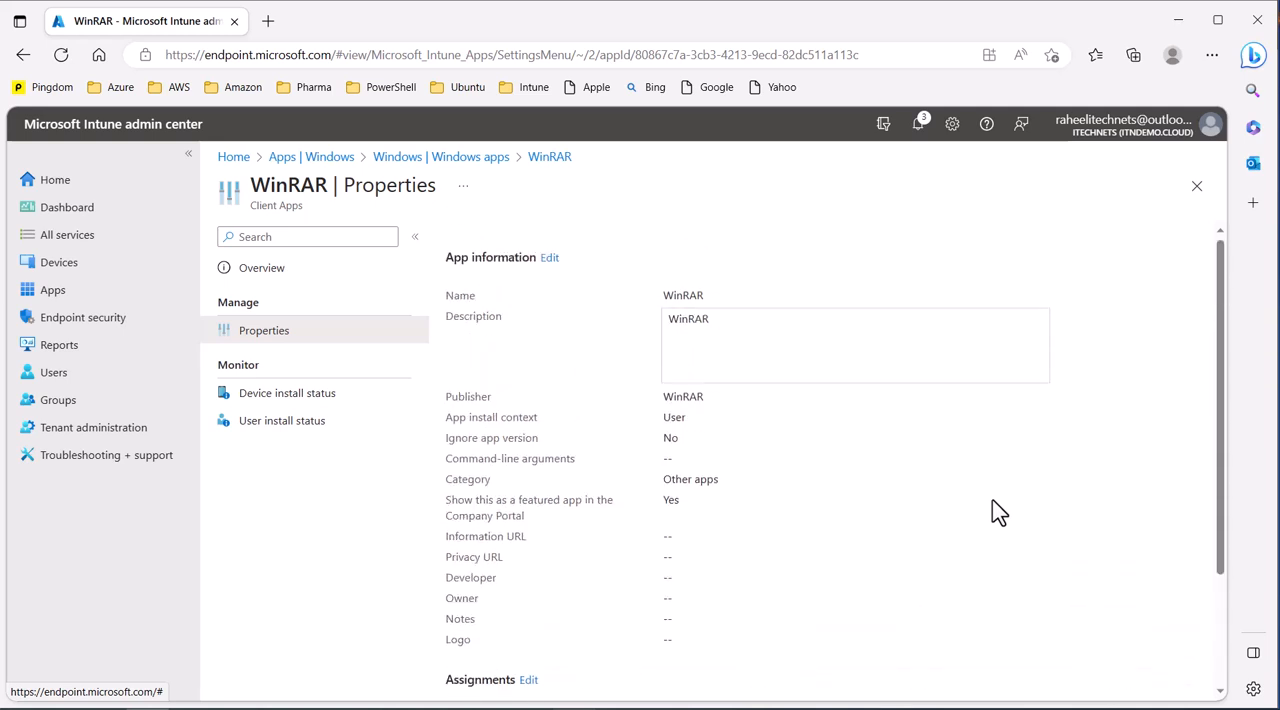
{"action": "scroll", "coordinate": [870, 493], "scroll_direction": "down", "scroll_amount": 2}
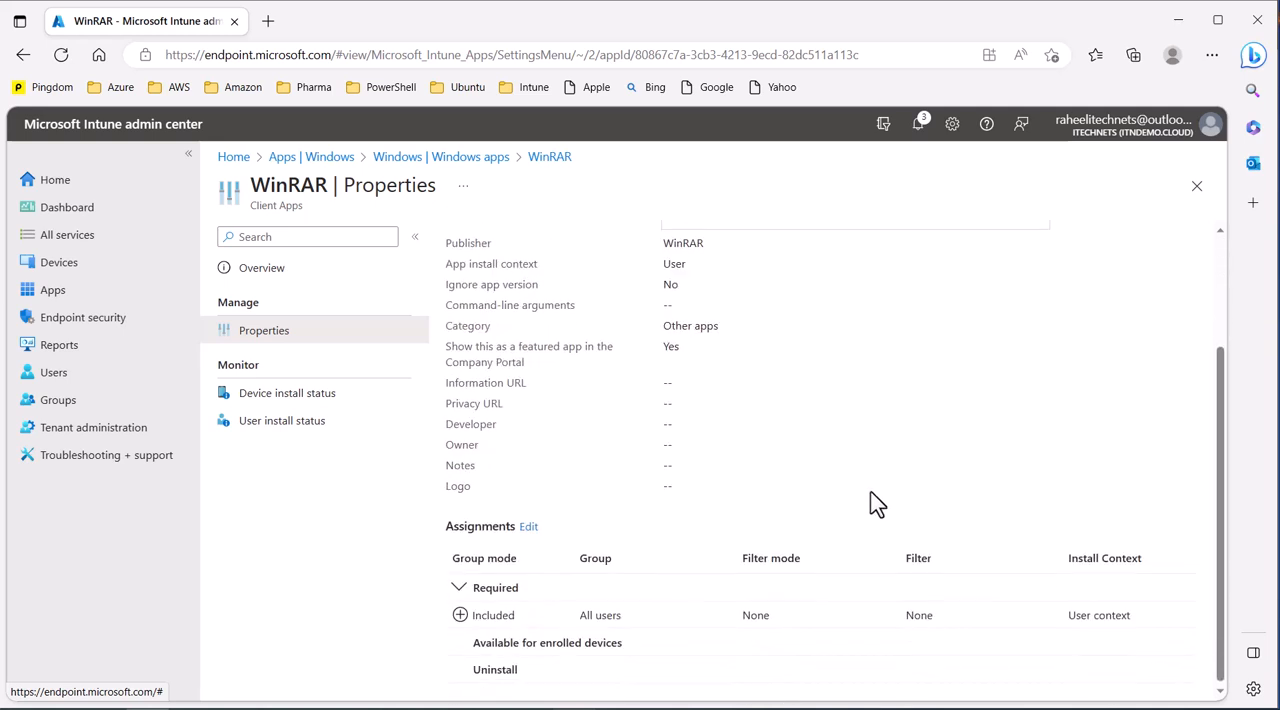
{"action": "scroll", "coordinate": [563, 503], "scroll_direction": "up", "scroll_amount": 2}
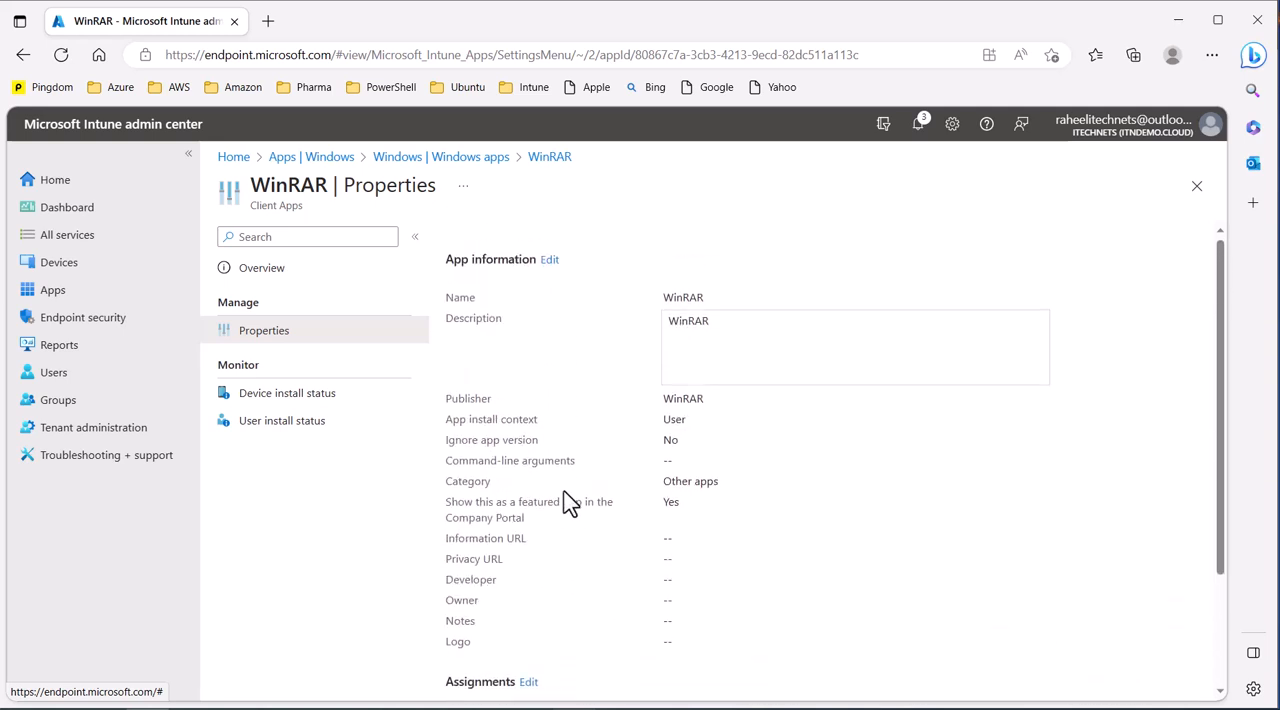
{"action": "scroll", "coordinate": [563, 503], "scroll_direction": "down", "scroll_amount": 2}
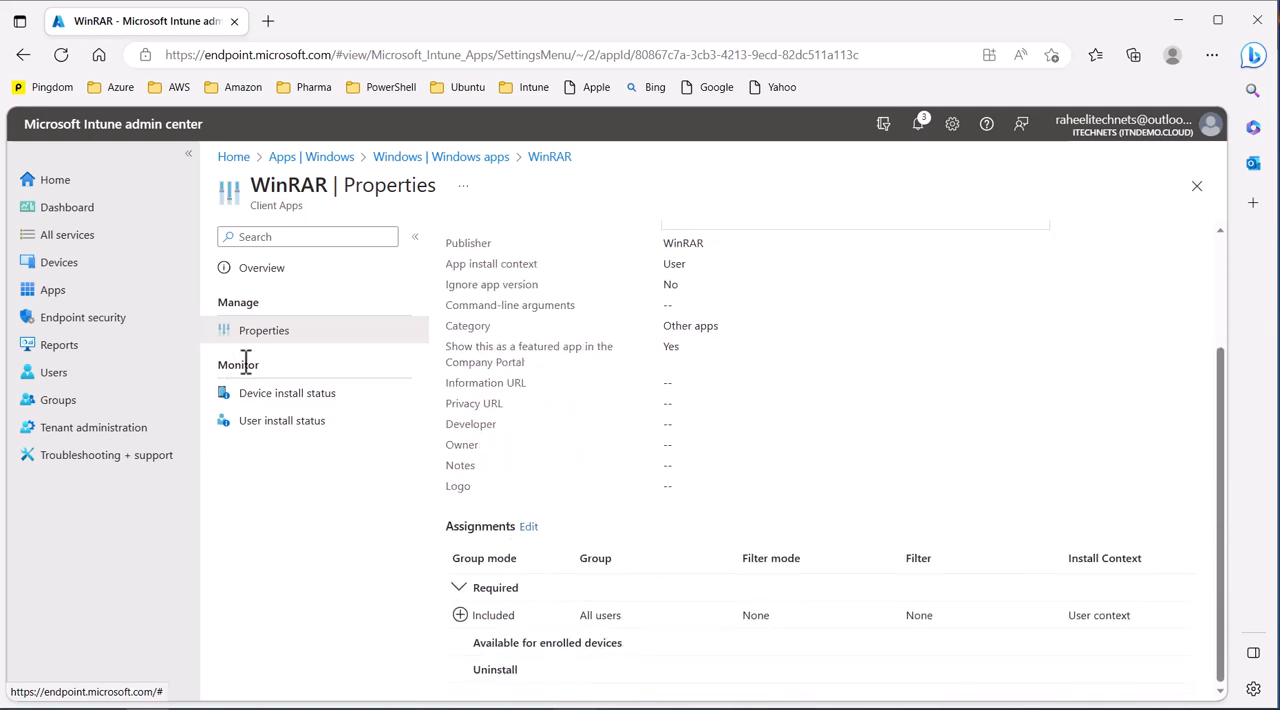
{"action": "left_click_drag", "start_coordinate": [220, 364], "coordinate": [280, 366]}
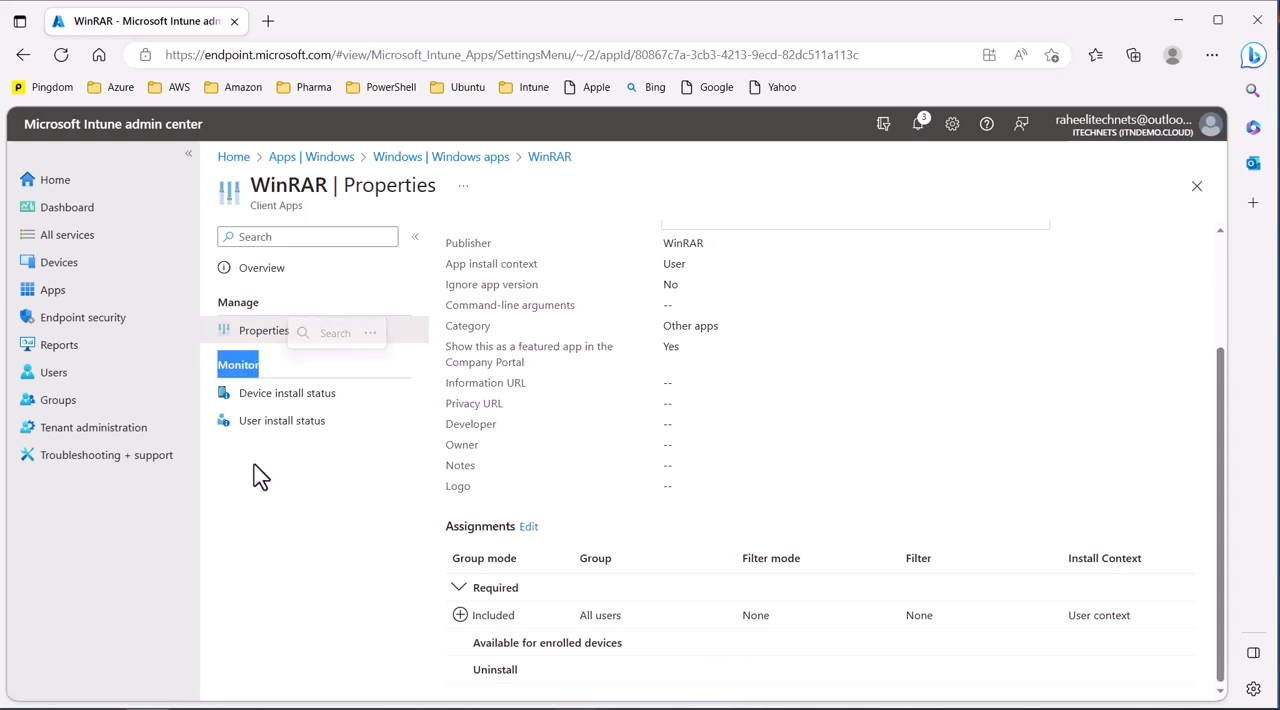
{"action": "left_click", "coordinate": [316, 397]}
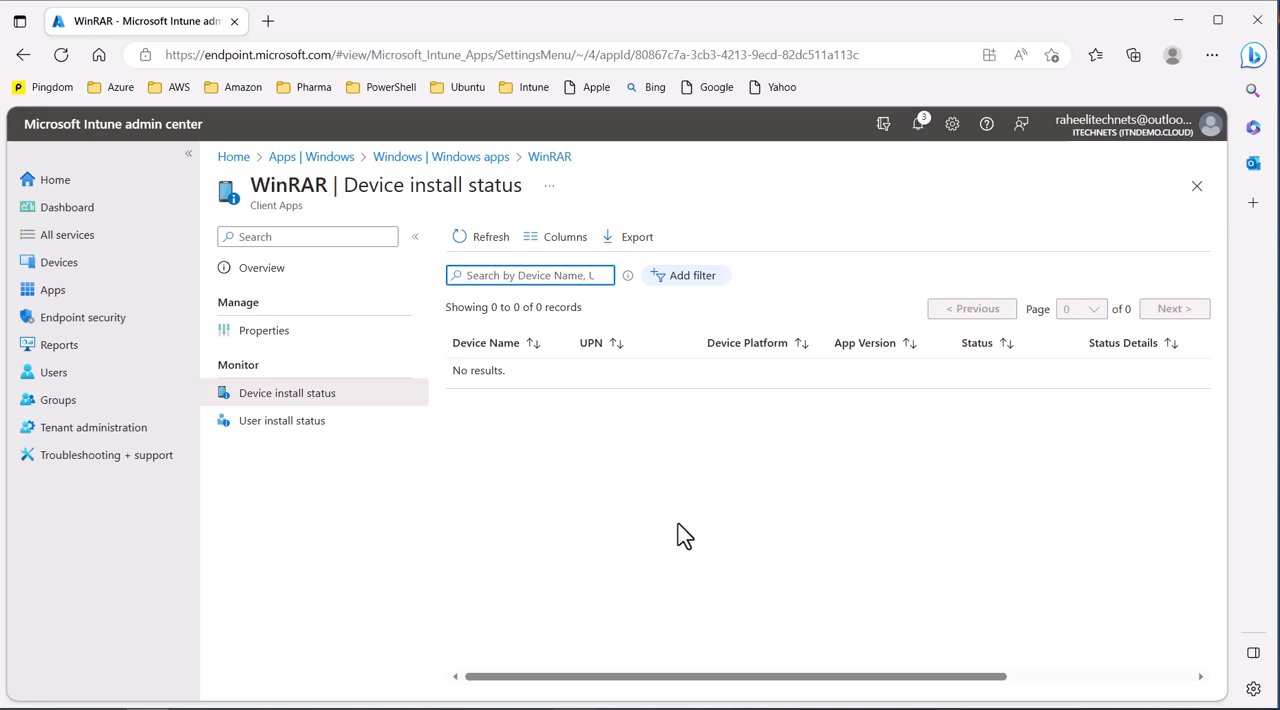
Step: Start a sync for the Windows device DESKTOP-440OL3C and approve the check-in
{"action": "left_click", "coordinate": [58, 264]}
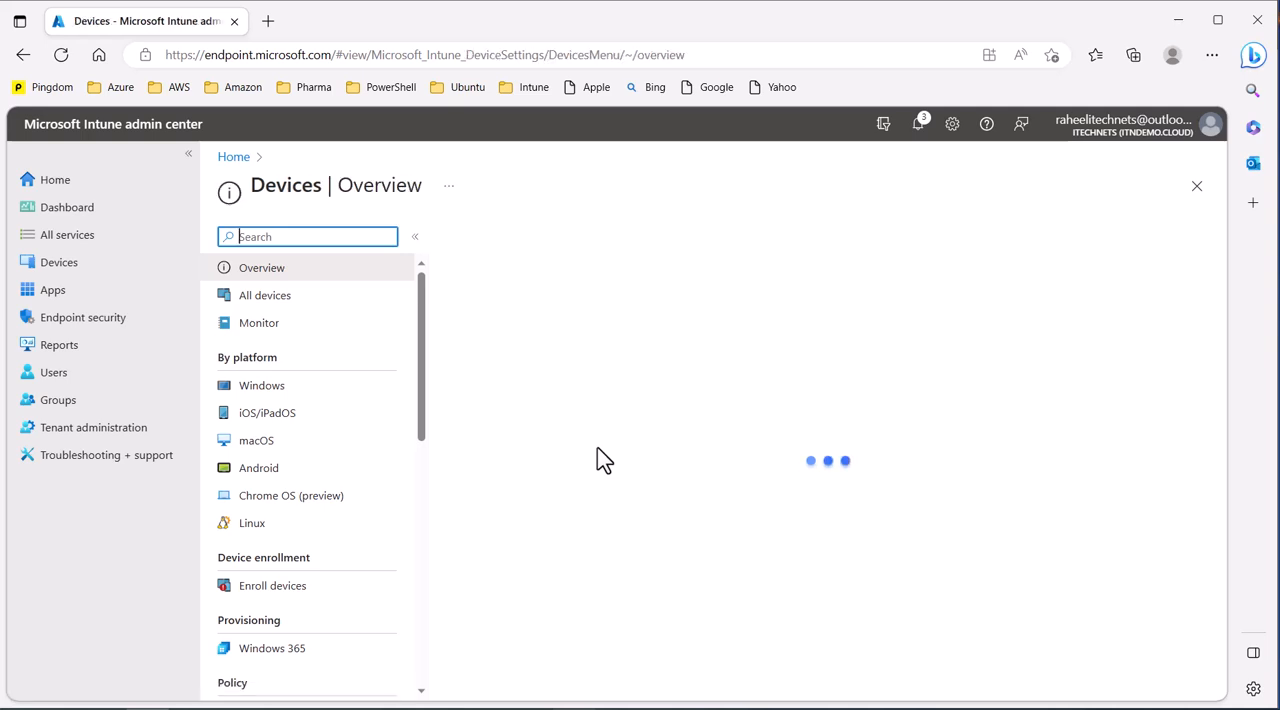
{"action": "left_click", "coordinate": [240, 388]}
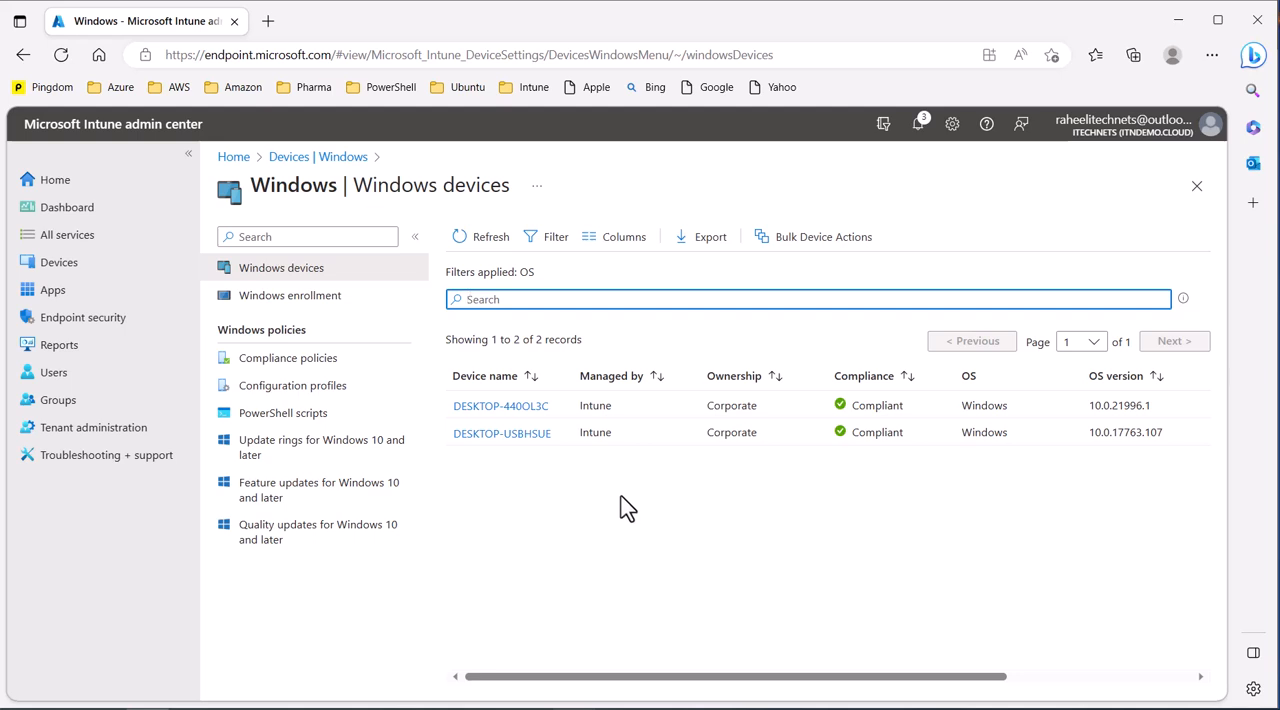
{"action": "left_click", "coordinate": [531, 405]}
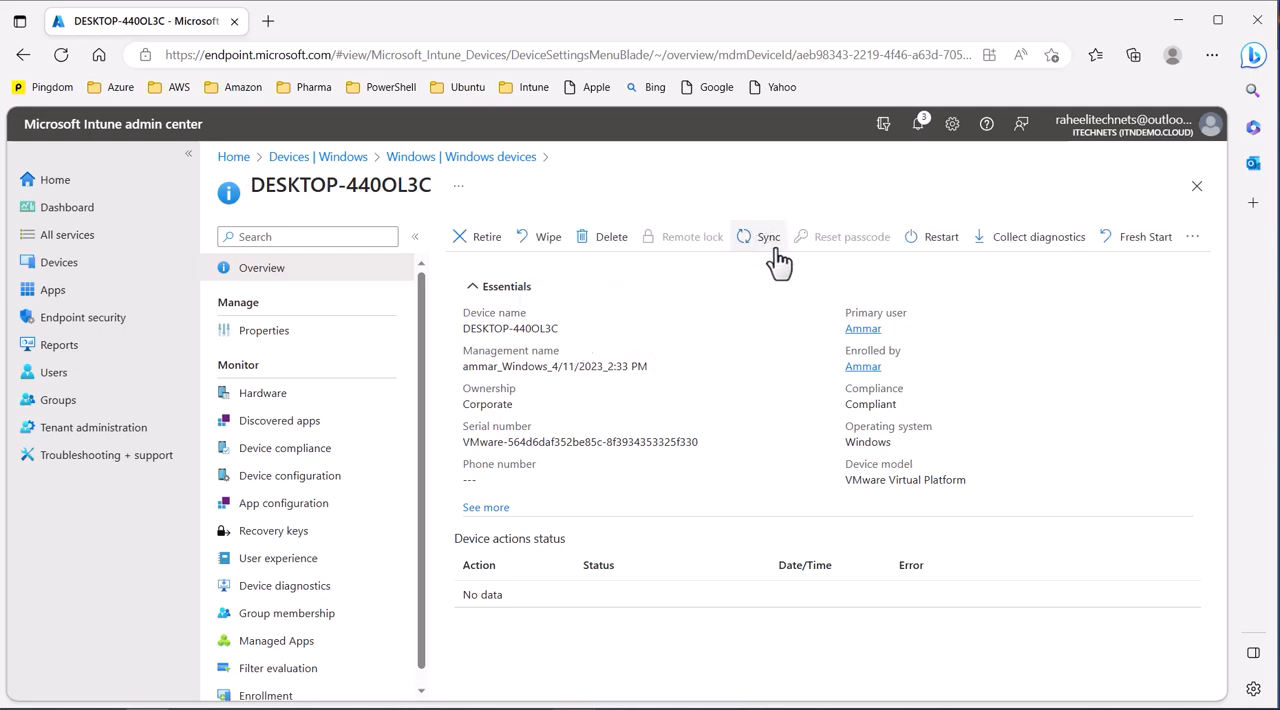
{"action": "left_click", "coordinate": [767, 258]}
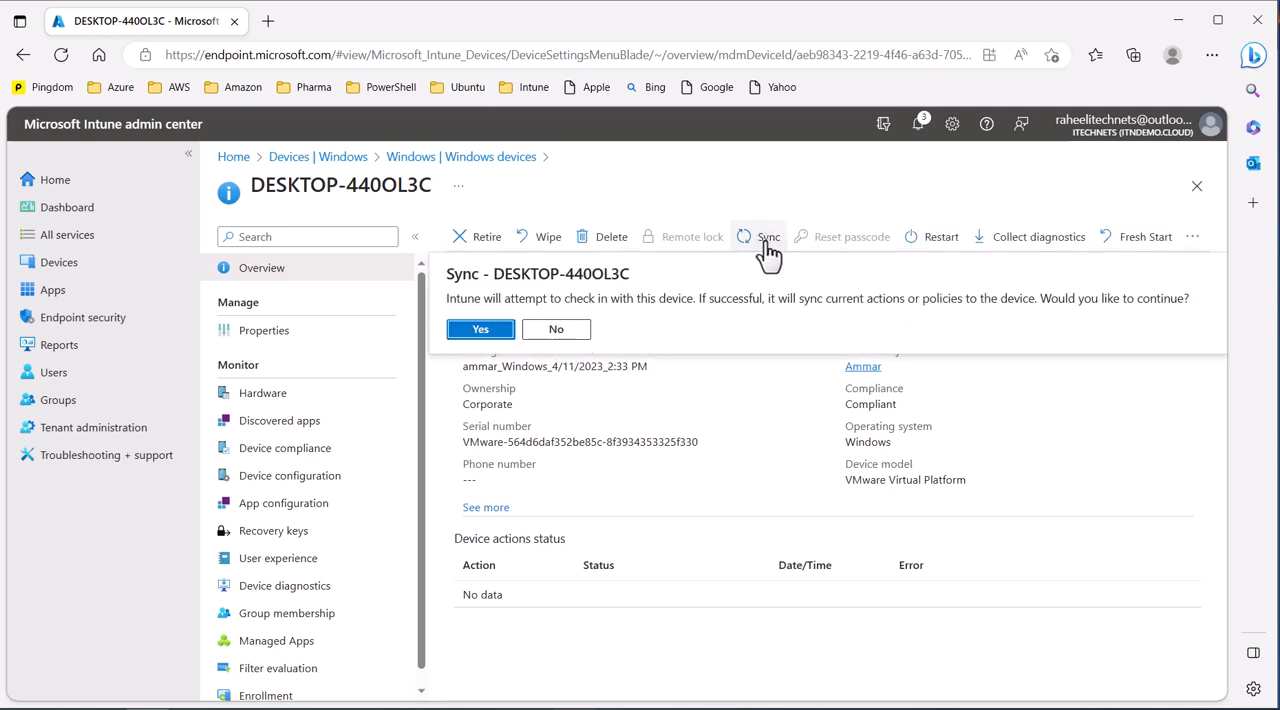
{"action": "left_click", "coordinate": [480, 329]}
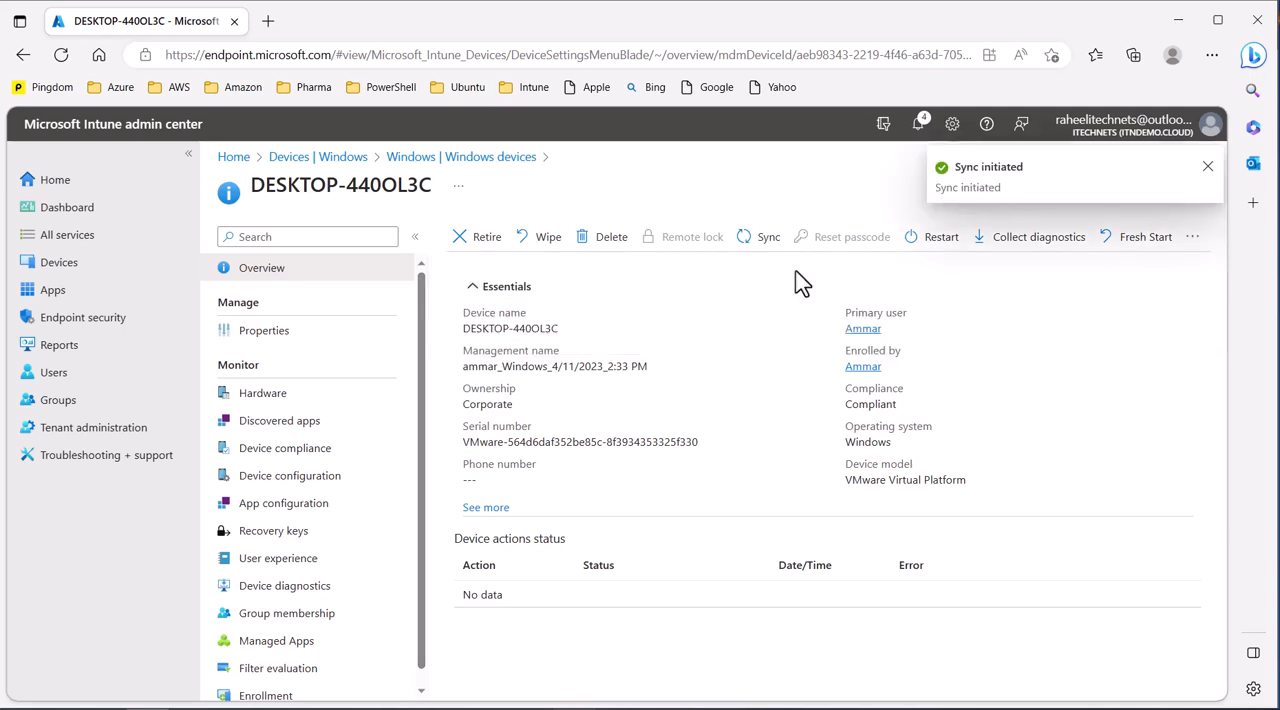
Step: Return to the Windows devices list and start a sync for DESKTOP-USBHSUE, approving the check-in
{"action": "left_click", "coordinate": [405, 162]}
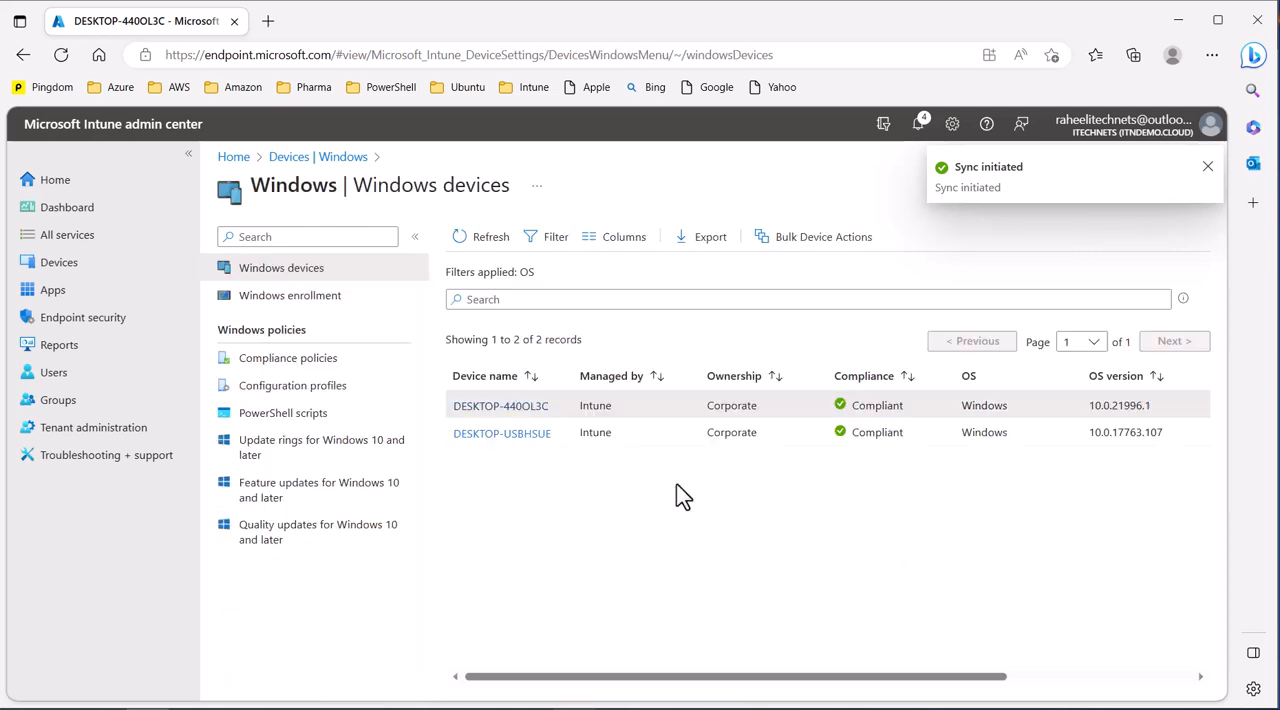
{"action": "left_click", "coordinate": [527, 436]}
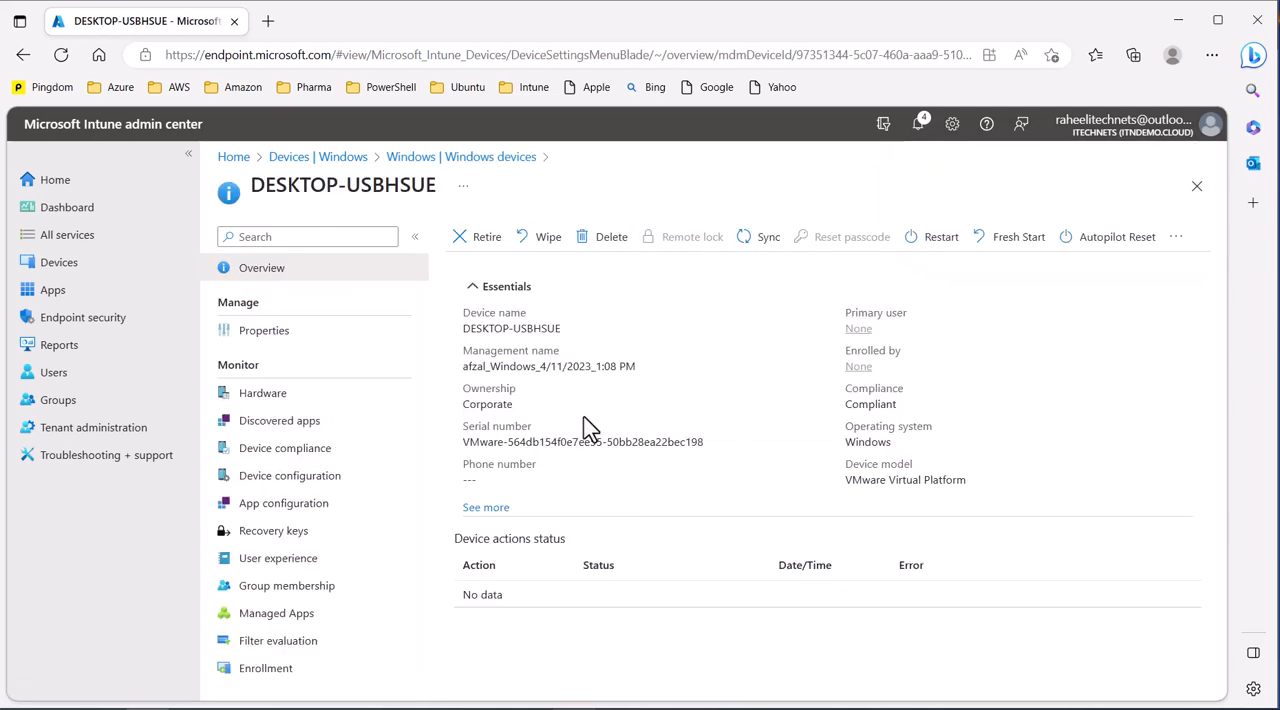
{"action": "left_click", "coordinate": [766, 246]}
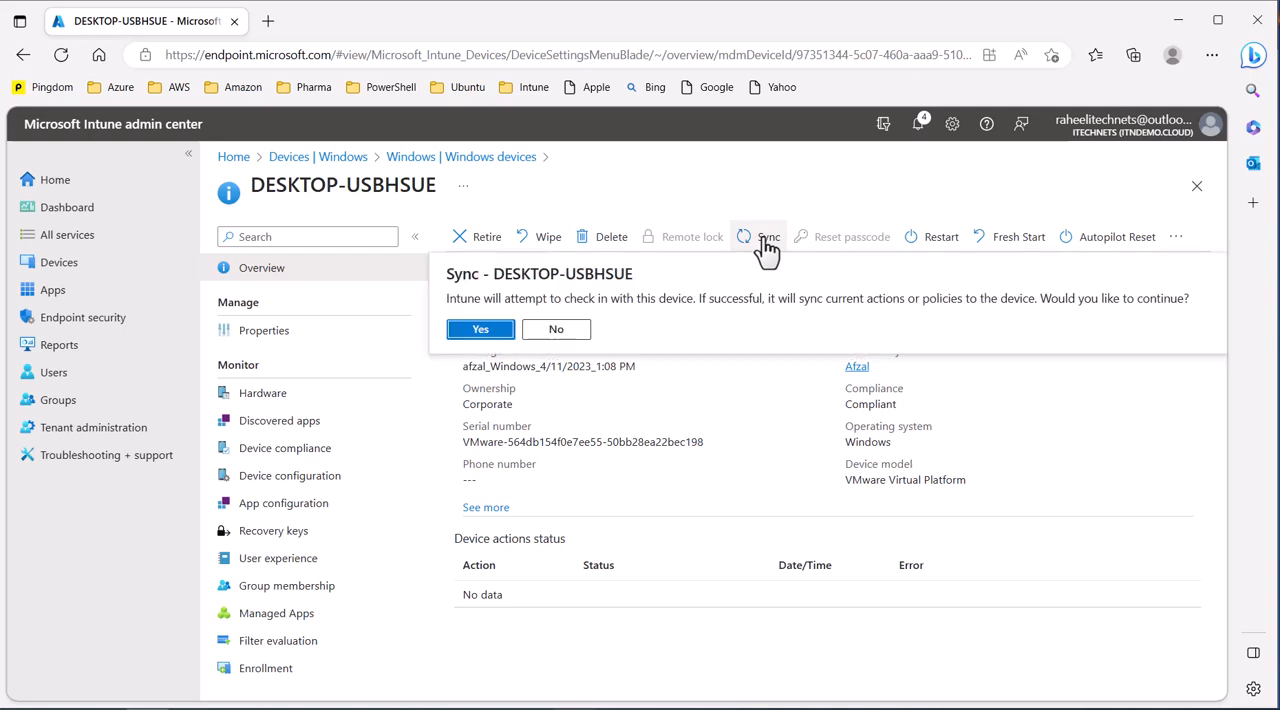
{"action": "left_click", "coordinate": [483, 332]}
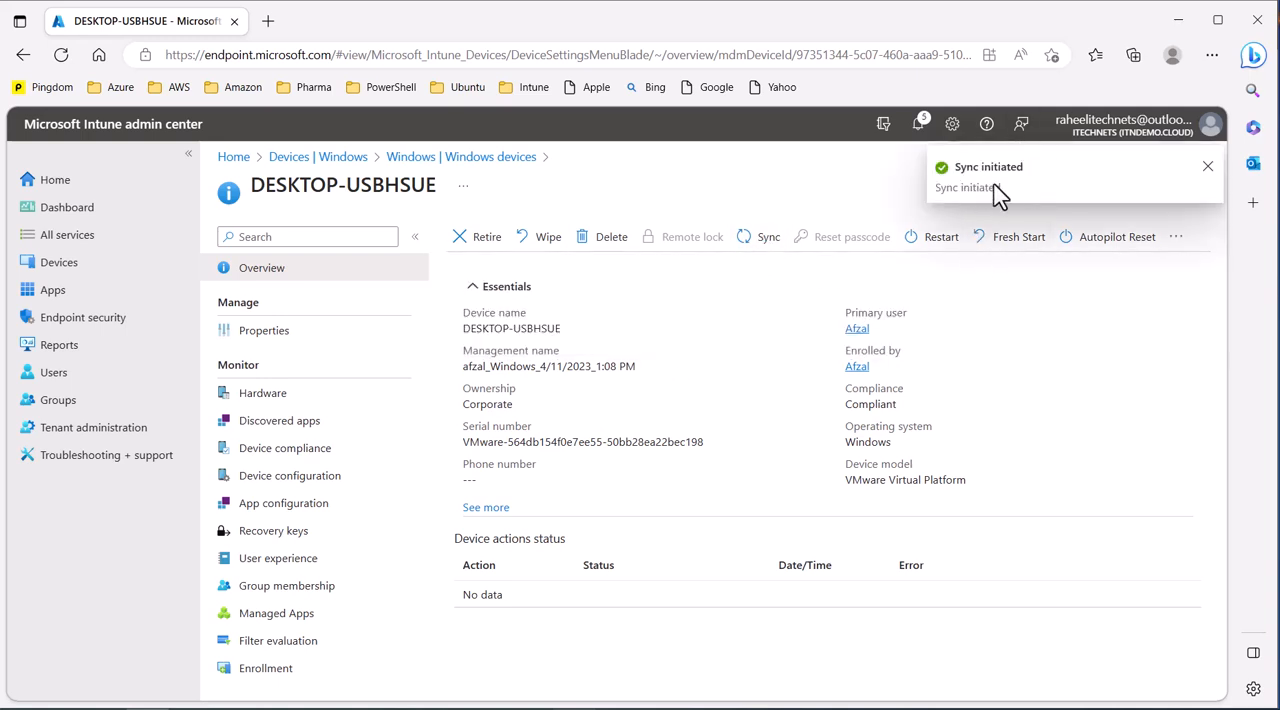
Step: Switch to the Windows 10 client machine and close its open Edge browser window
{"action": "mouse_move", "coordinate": [441, 646]}
{"action": "left_click", "coordinate": [398, 638]}
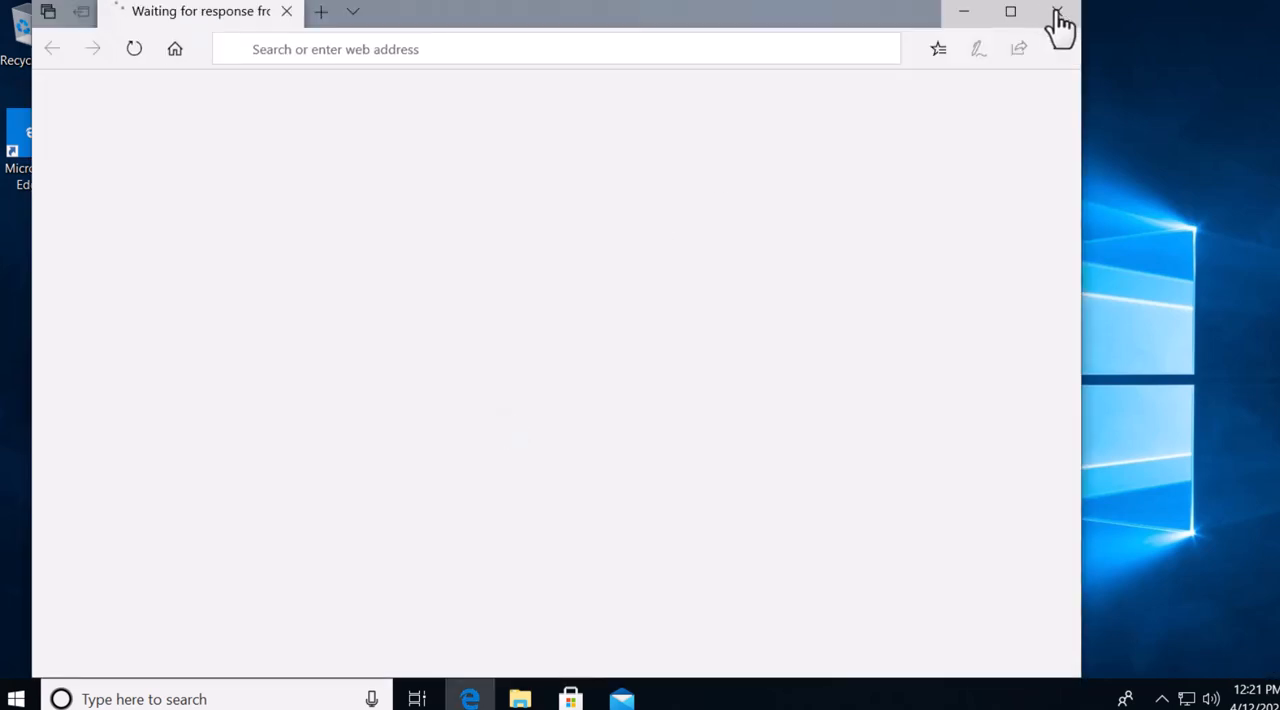
{"action": "left_click", "coordinate": [1056, 12]}
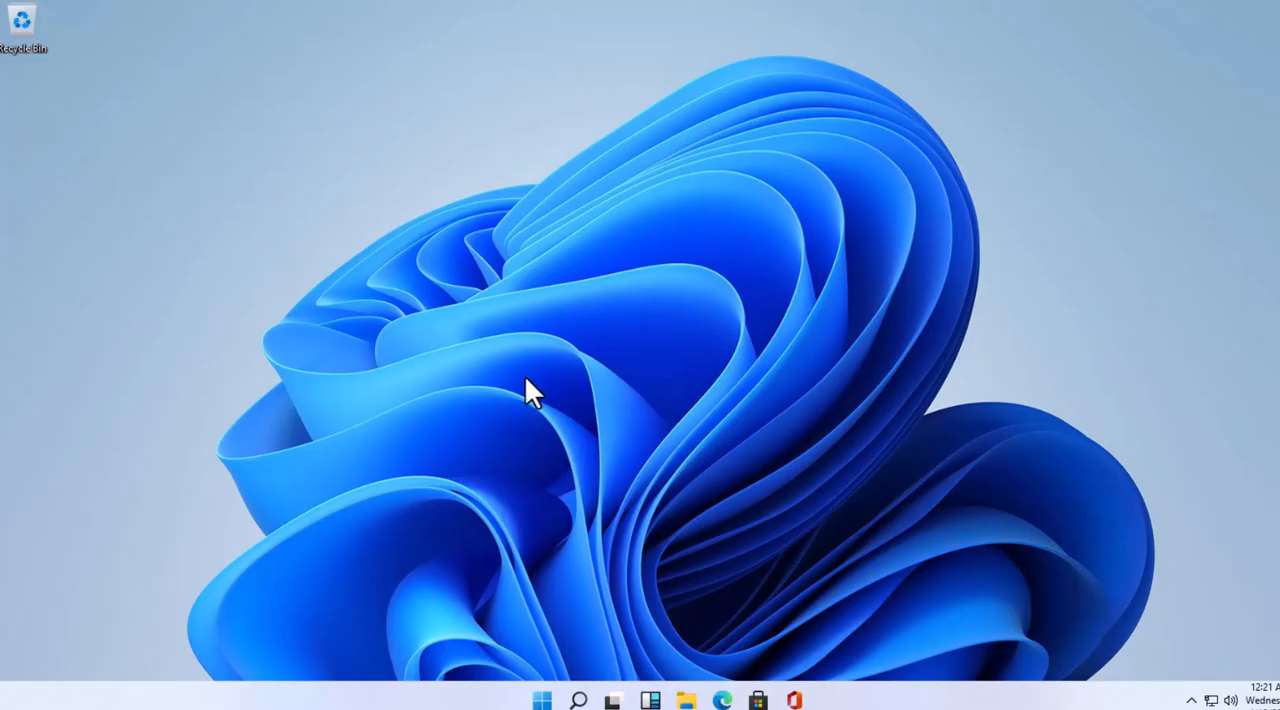
Step: Run appwiz.cpl on the Windows 11 client and open Programs and Features on the Windows 10 client as well
{"action": "key", "text": "super+r"}
{"action": "type", "text": "appwiz."}
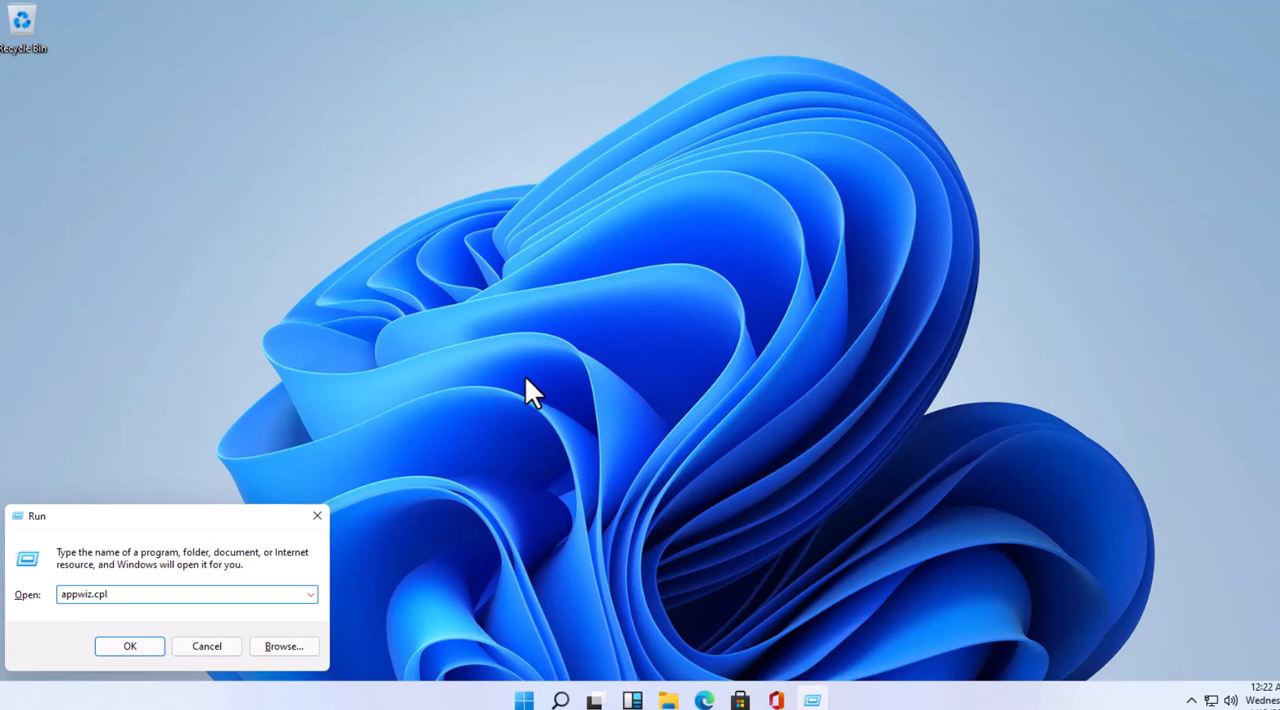
{"action": "key", "text": "Return"}
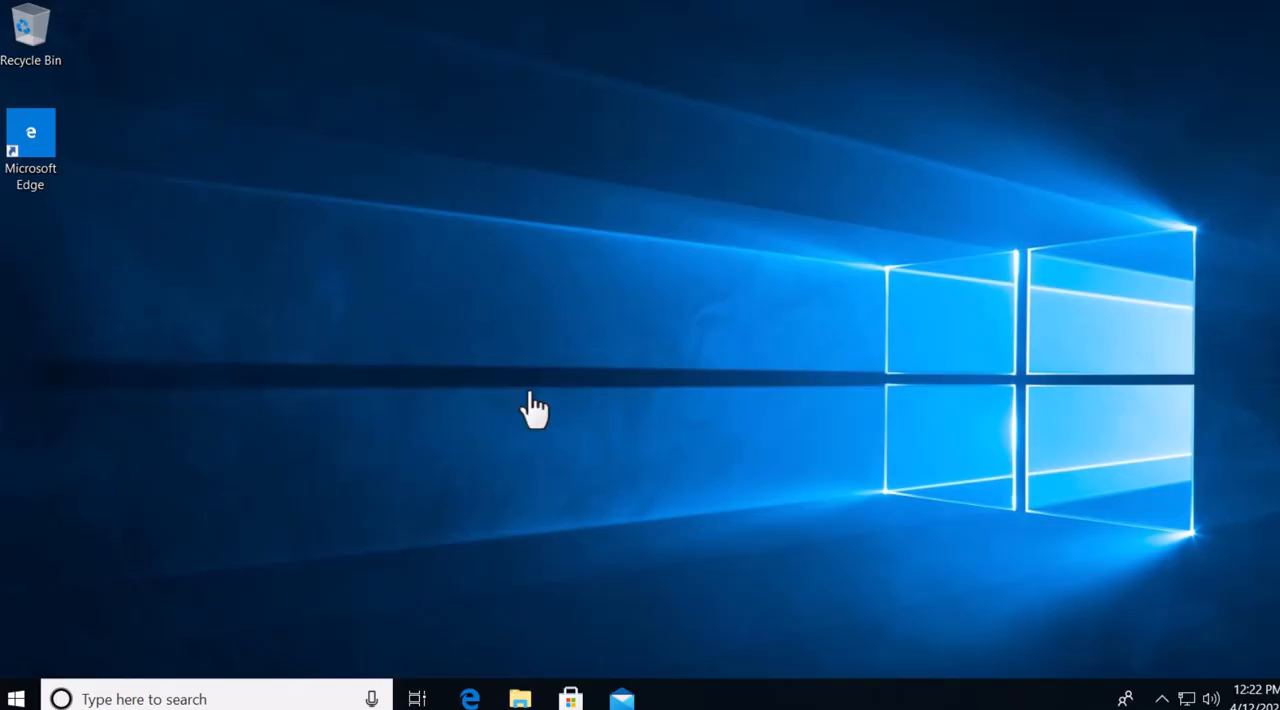
{"action": "key", "text": "super+r"}
{"action": "key", "text": "Return"}
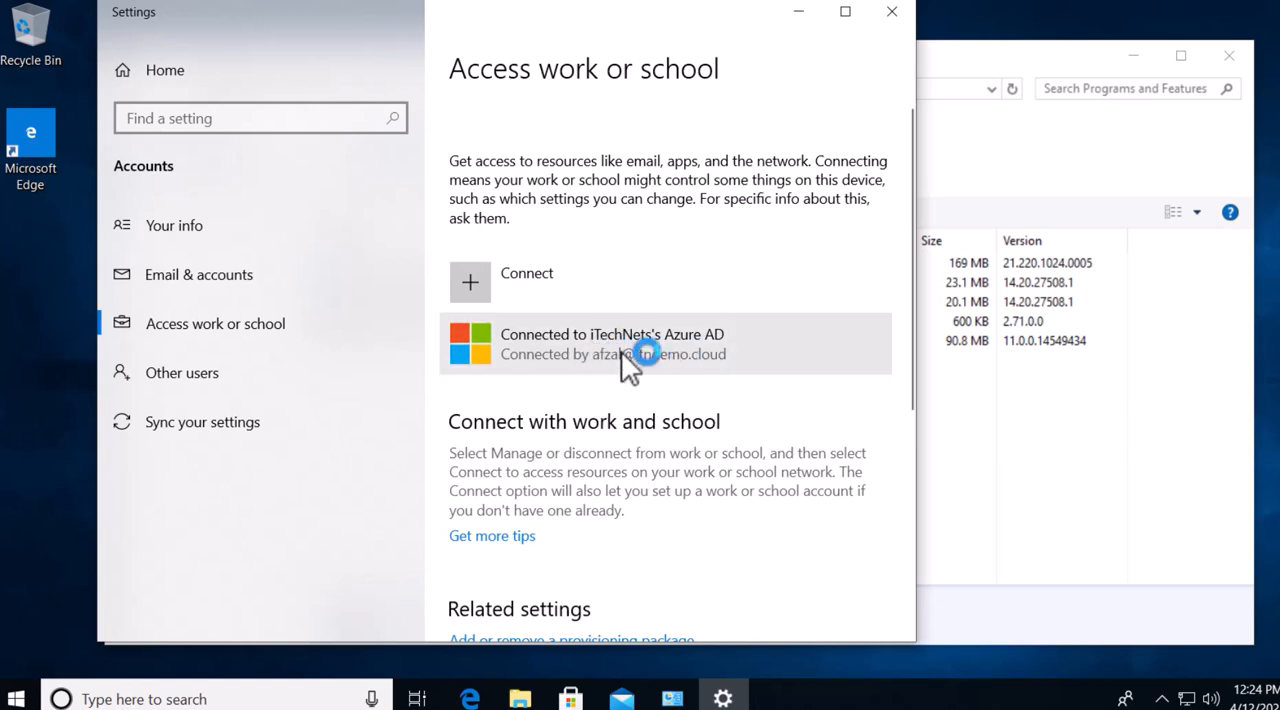
Step: Sync the Windows 10 client with the organization from the info page of its connected work or school account
{"action": "left_click", "coordinate": [621, 351]}
{"action": "left_click", "coordinate": [727, 428]}
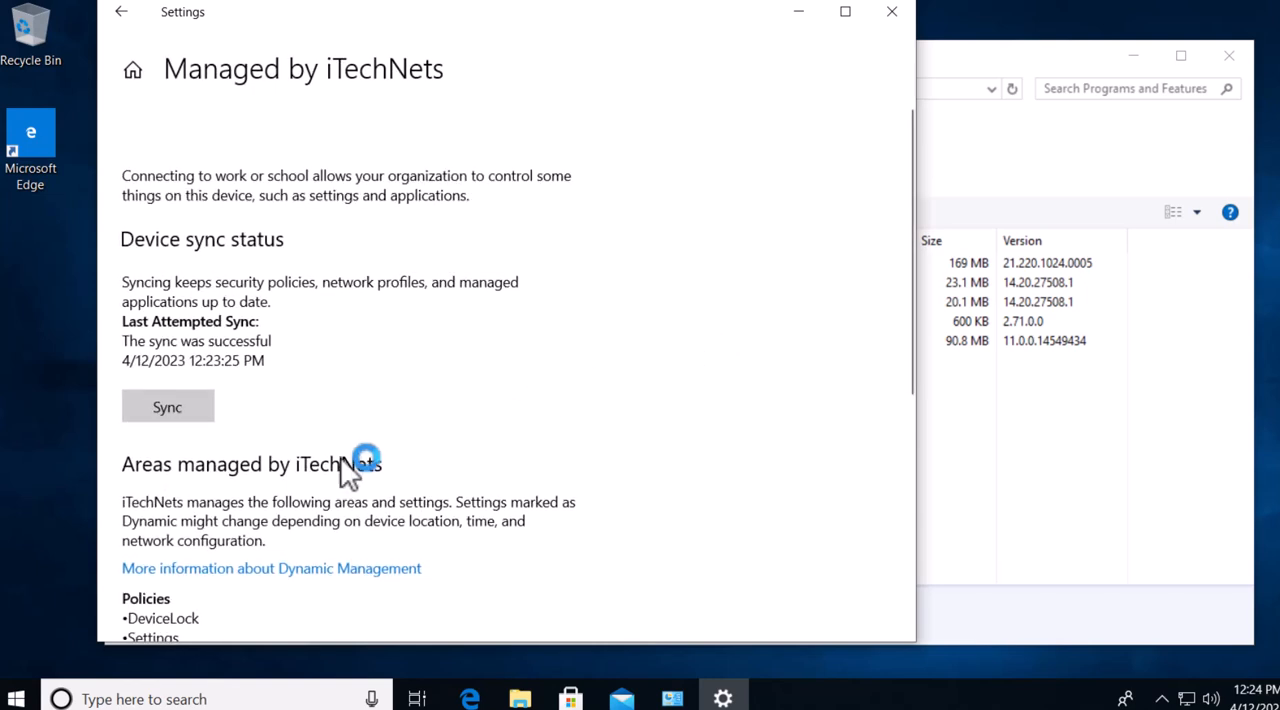
{"action": "left_click", "coordinate": [175, 407]}
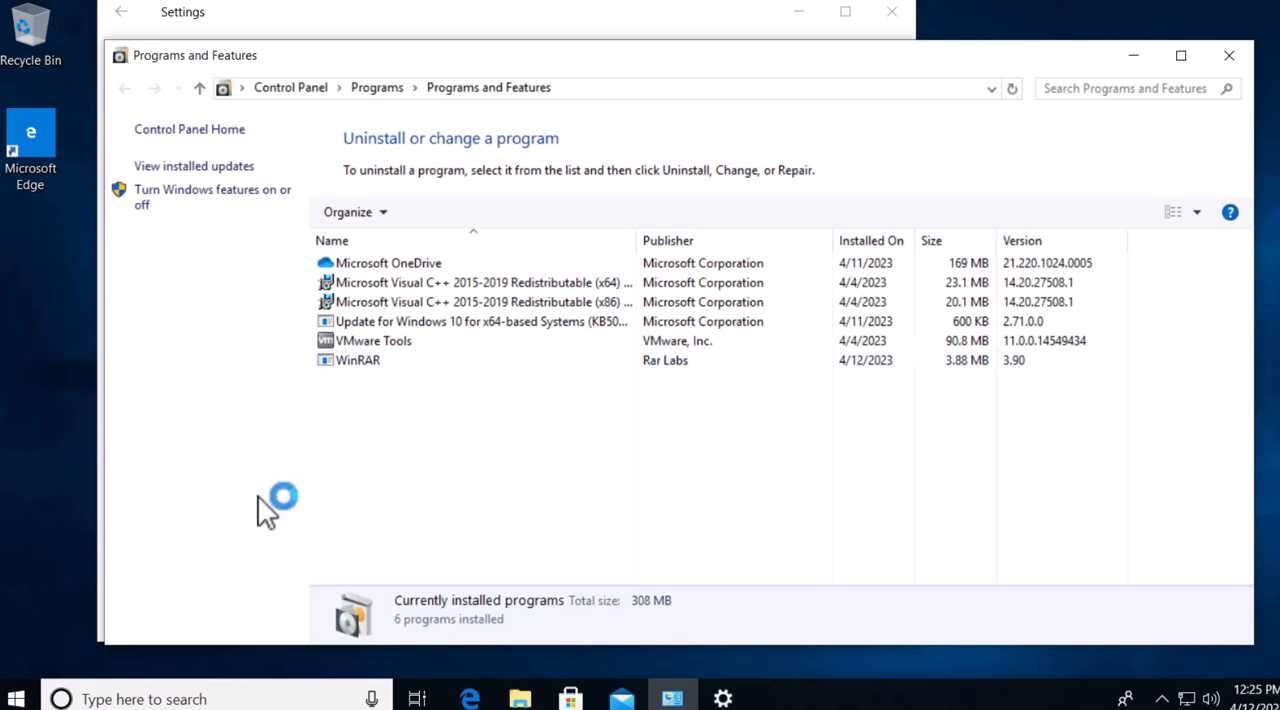
Step: Search for winrar on the Windows 10 client and launch it, dismiss the licence reminder, and close WinRAR
{"action": "left_click", "coordinate": [18, 696]}
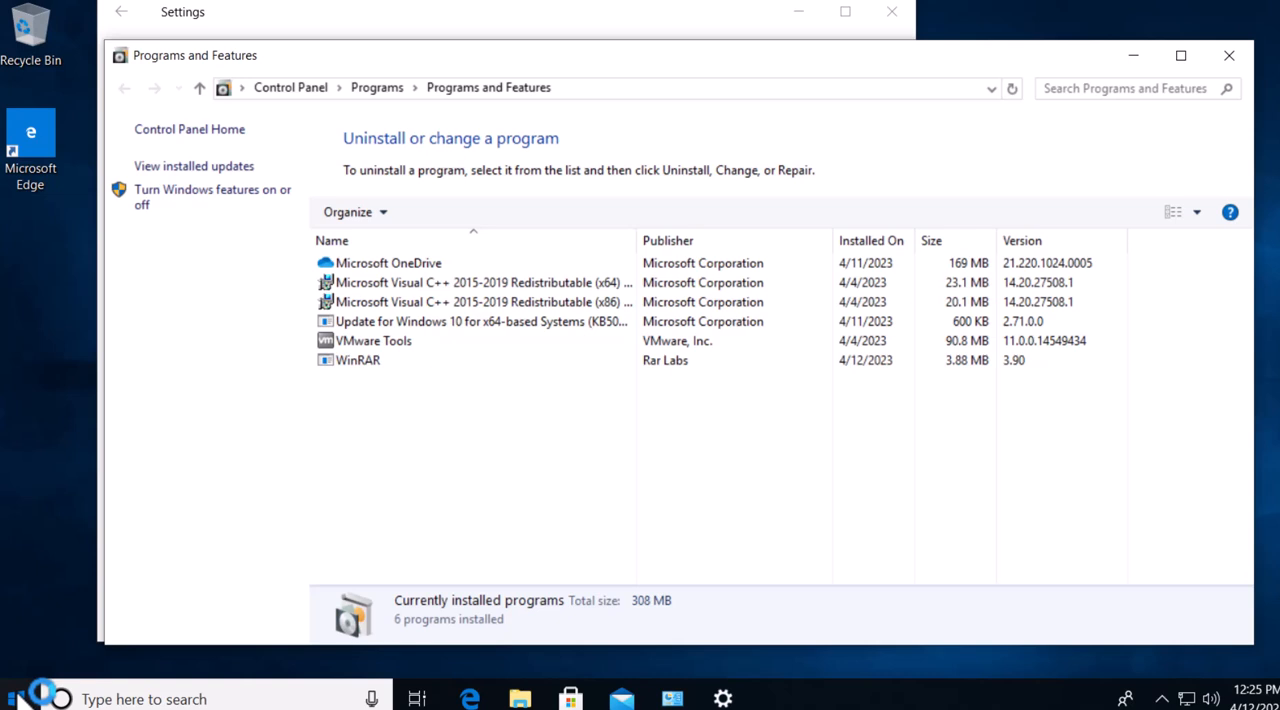
{"action": "type", "text": "winrar"}
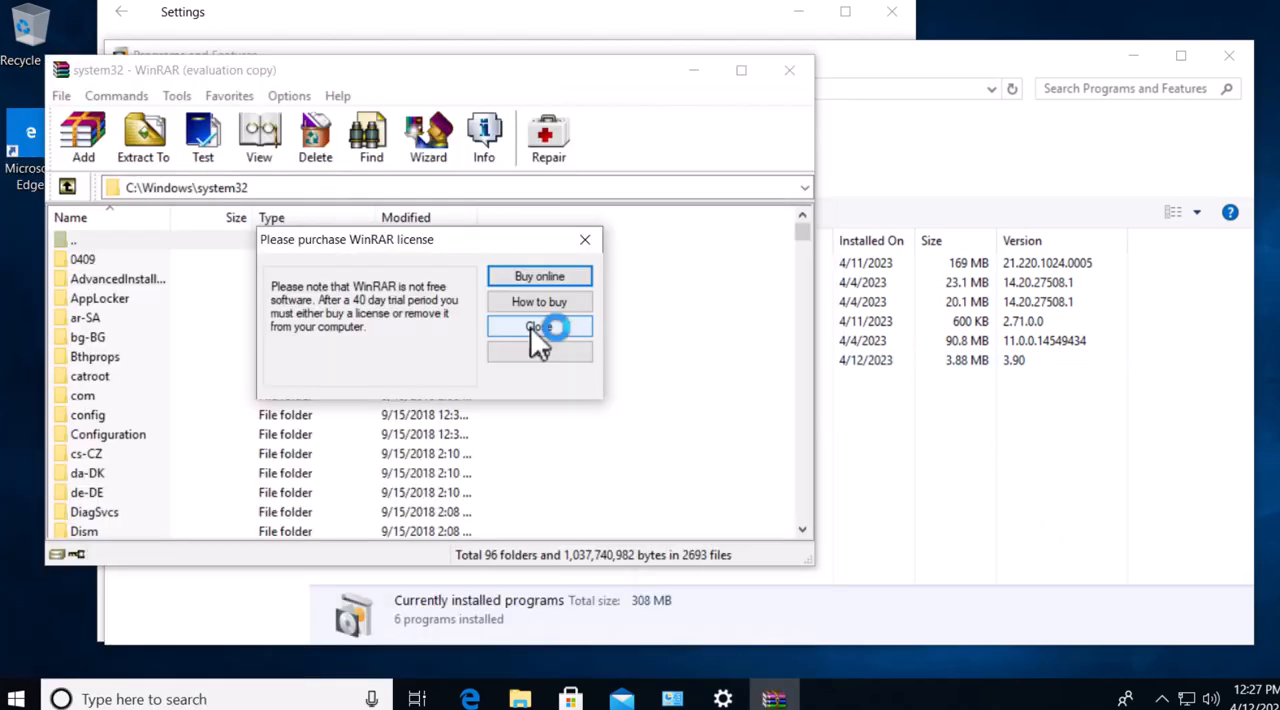
{"action": "left_click", "coordinate": [536, 326]}
{"action": "left_click", "coordinate": [788, 72]}
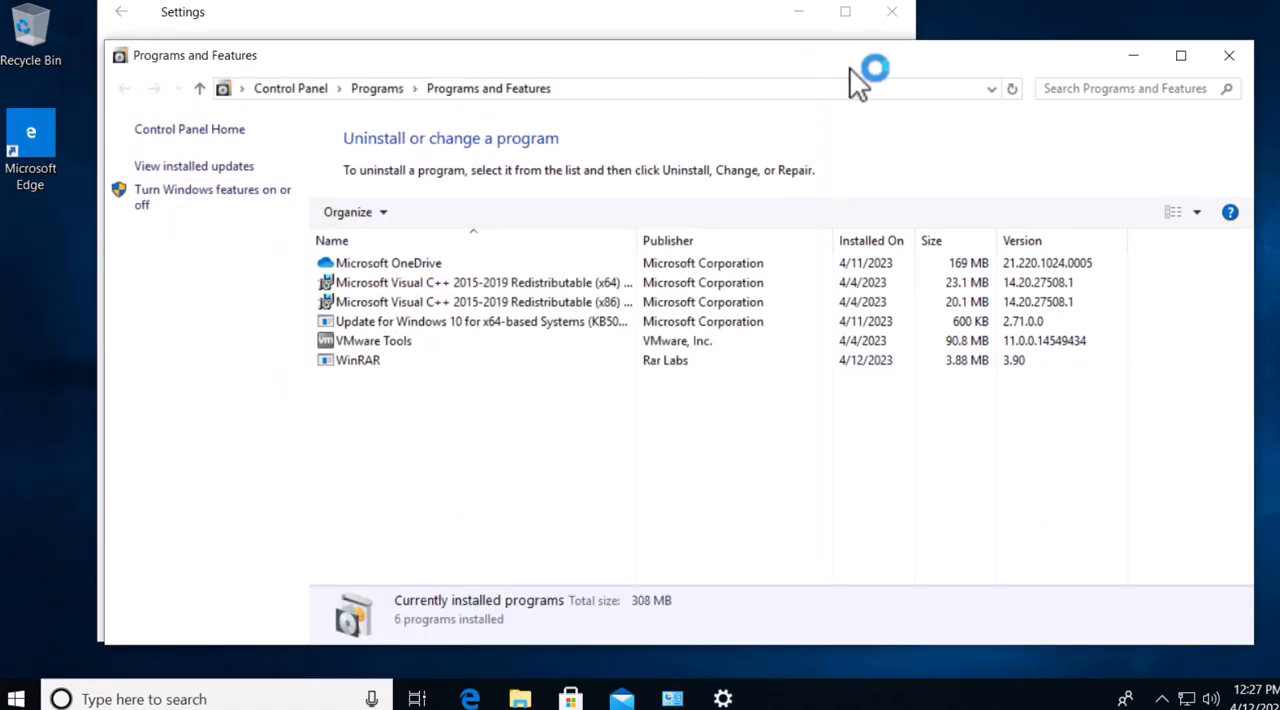